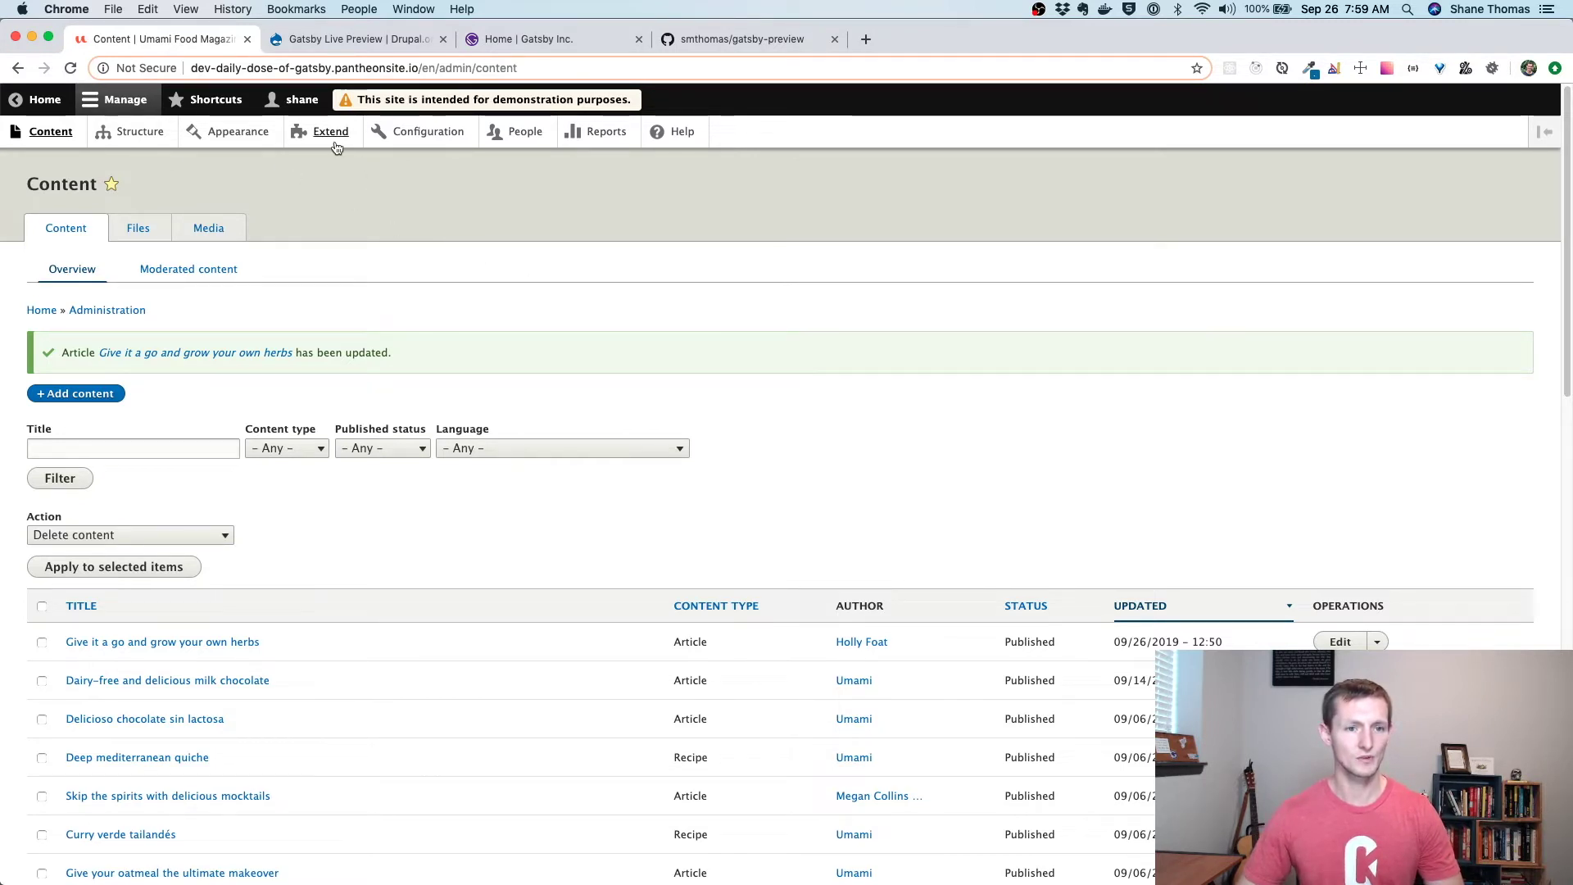
Review the installation and usage instructions on the Gatsby Live Preview project page on drupal.org
{"action": "left_click", "coordinate": [338, 45]}
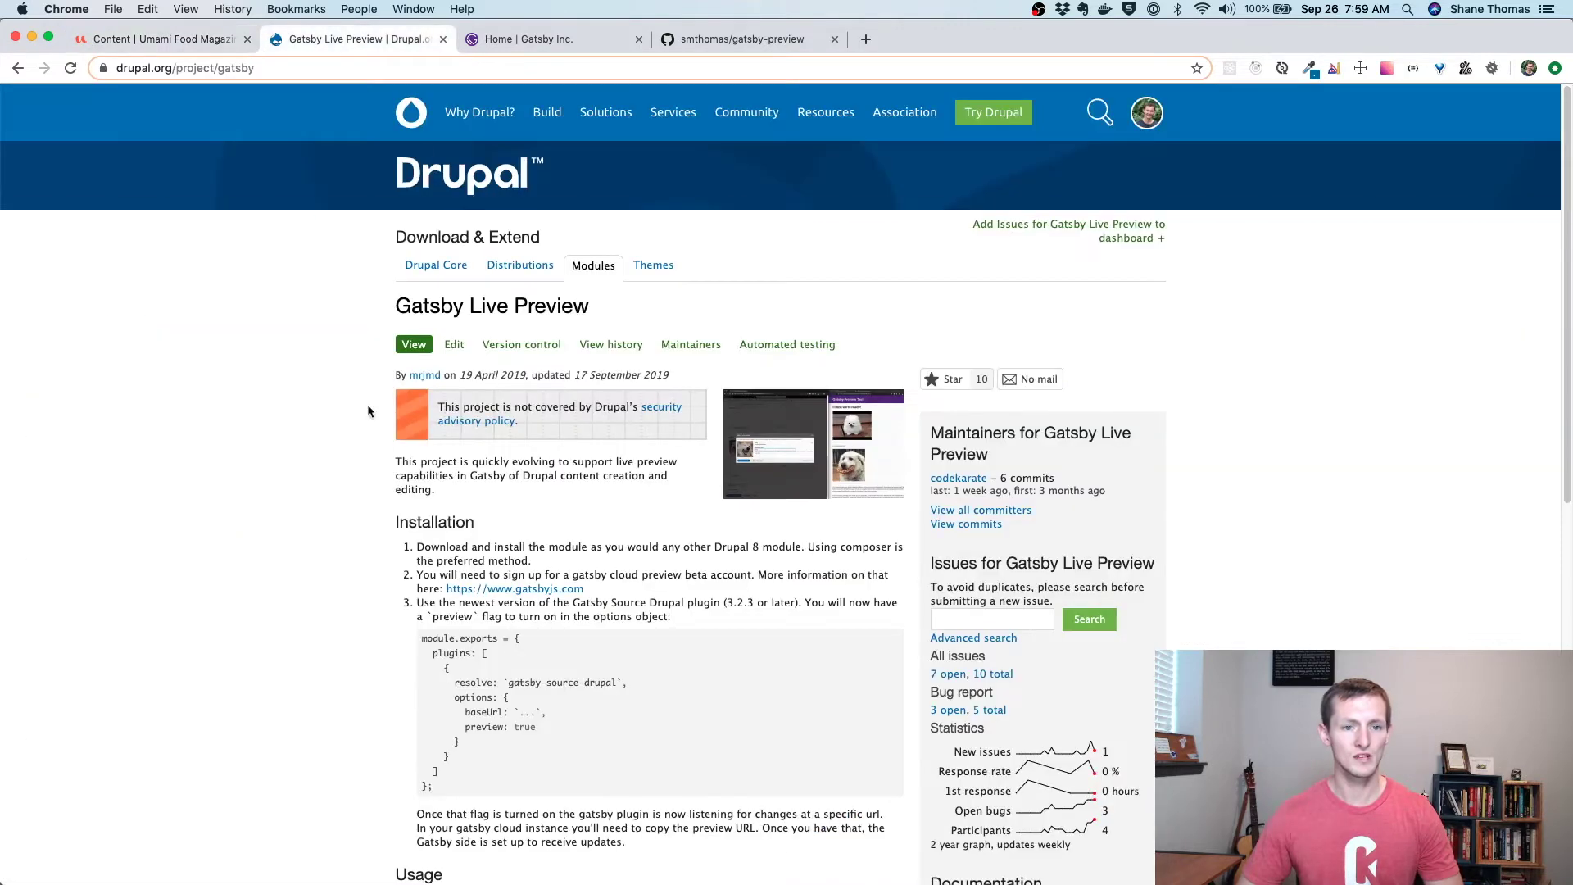
{"action": "scroll", "coordinate": [292, 389], "scroll_direction": "down", "scroll_amount": 1}
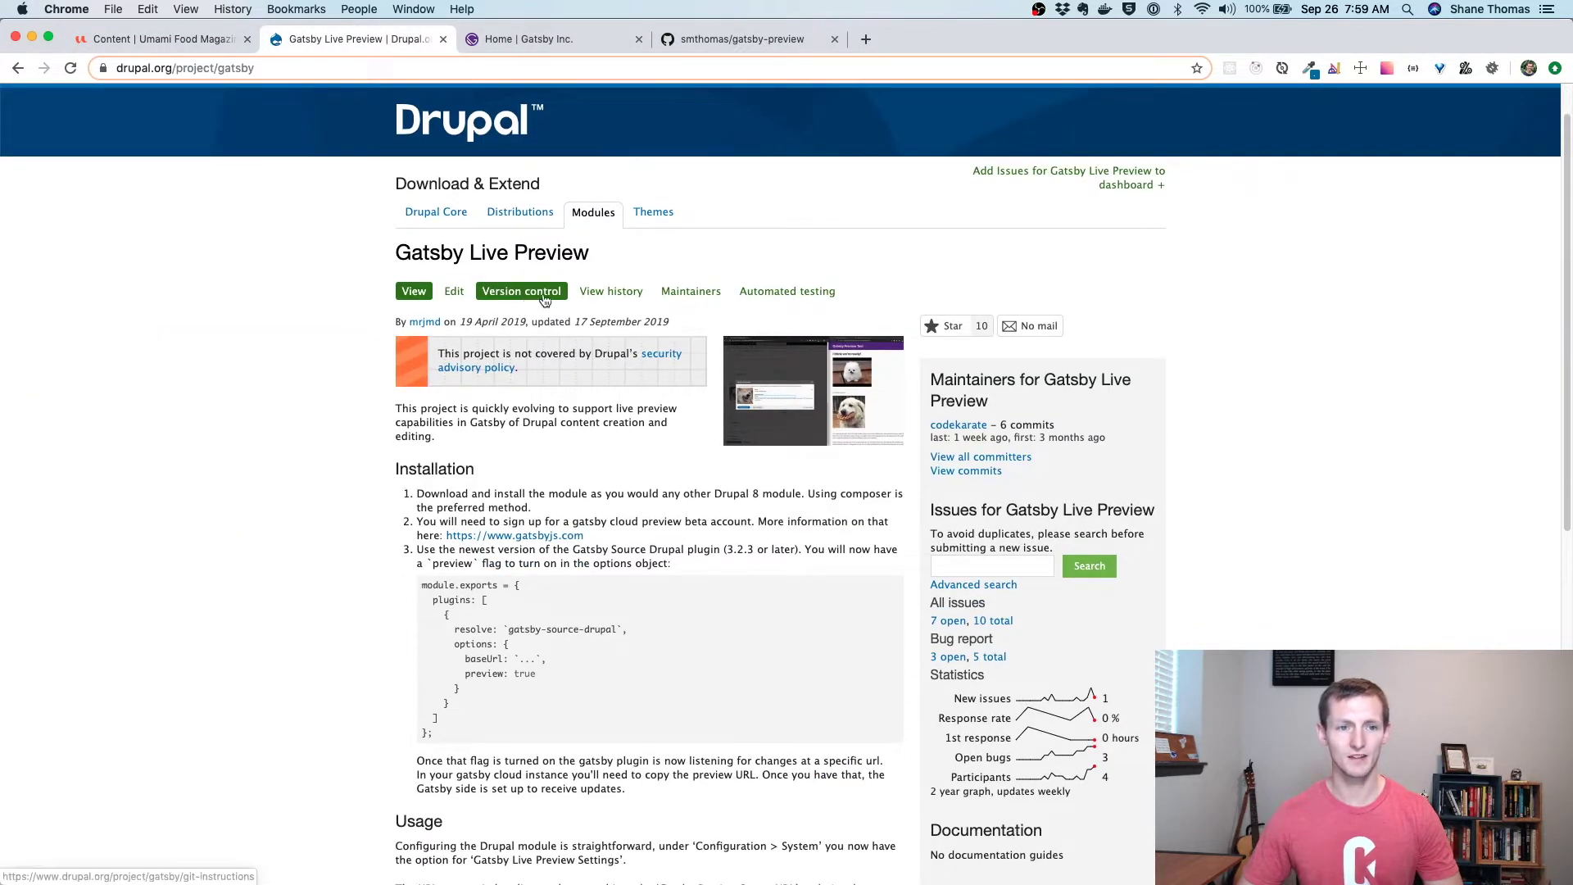
{"action": "scroll", "coordinate": [334, 369], "scroll_direction": "down", "scroll_amount": 10}
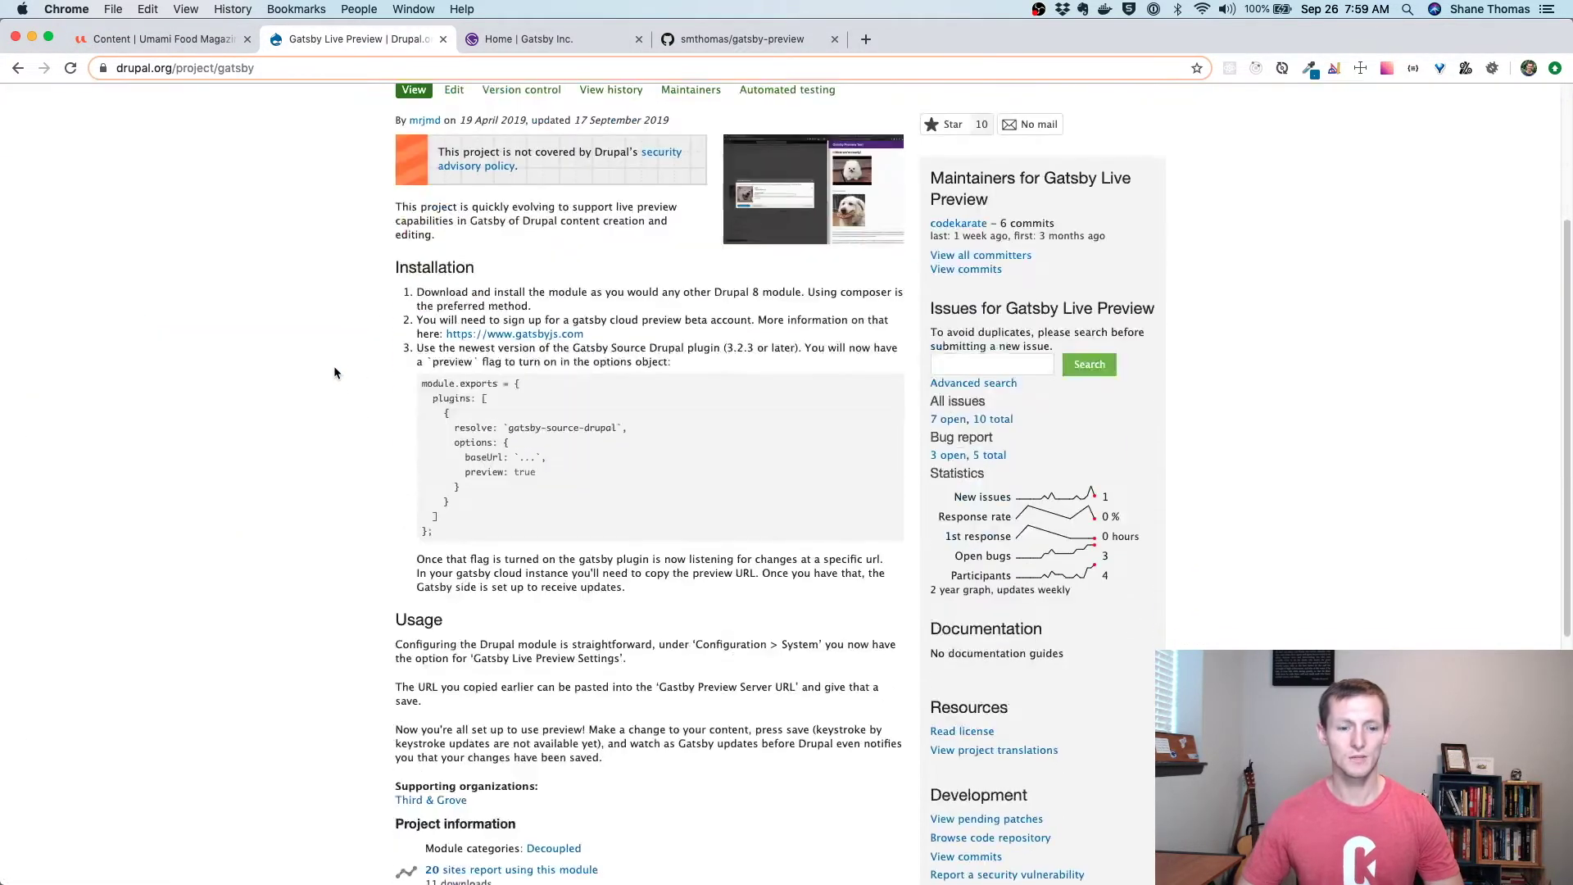
{"action": "scroll", "coordinate": [340, 547], "scroll_direction": "up", "scroll_amount": 10}
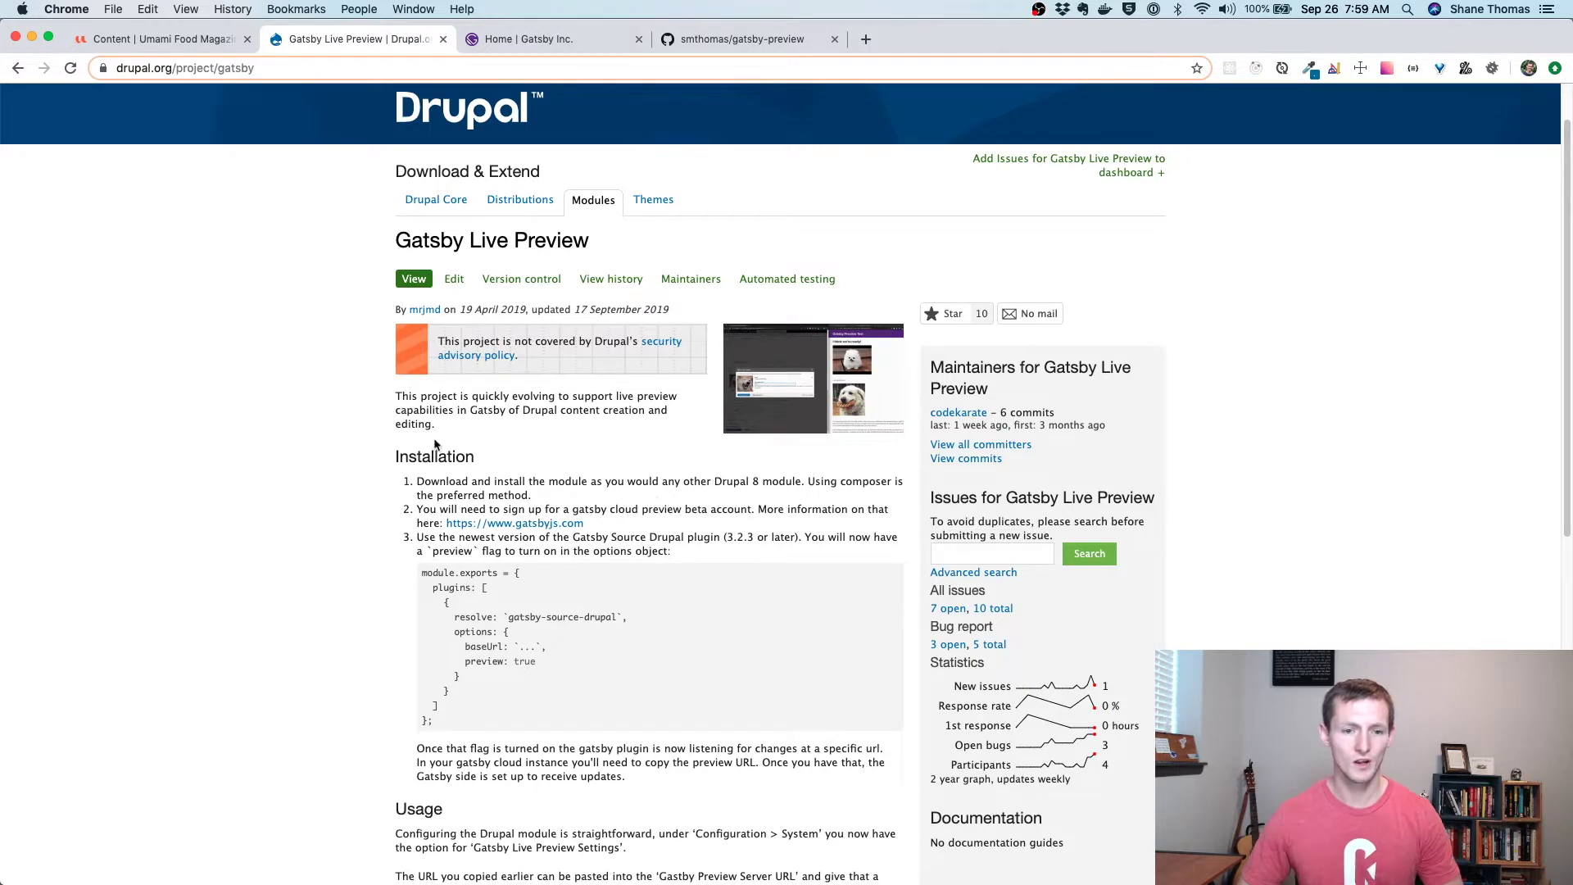
Filter the Drupal site's module list by "gat" and expand the details of the Gatsby Live Preview module
{"action": "left_click", "coordinate": [201, 41]}
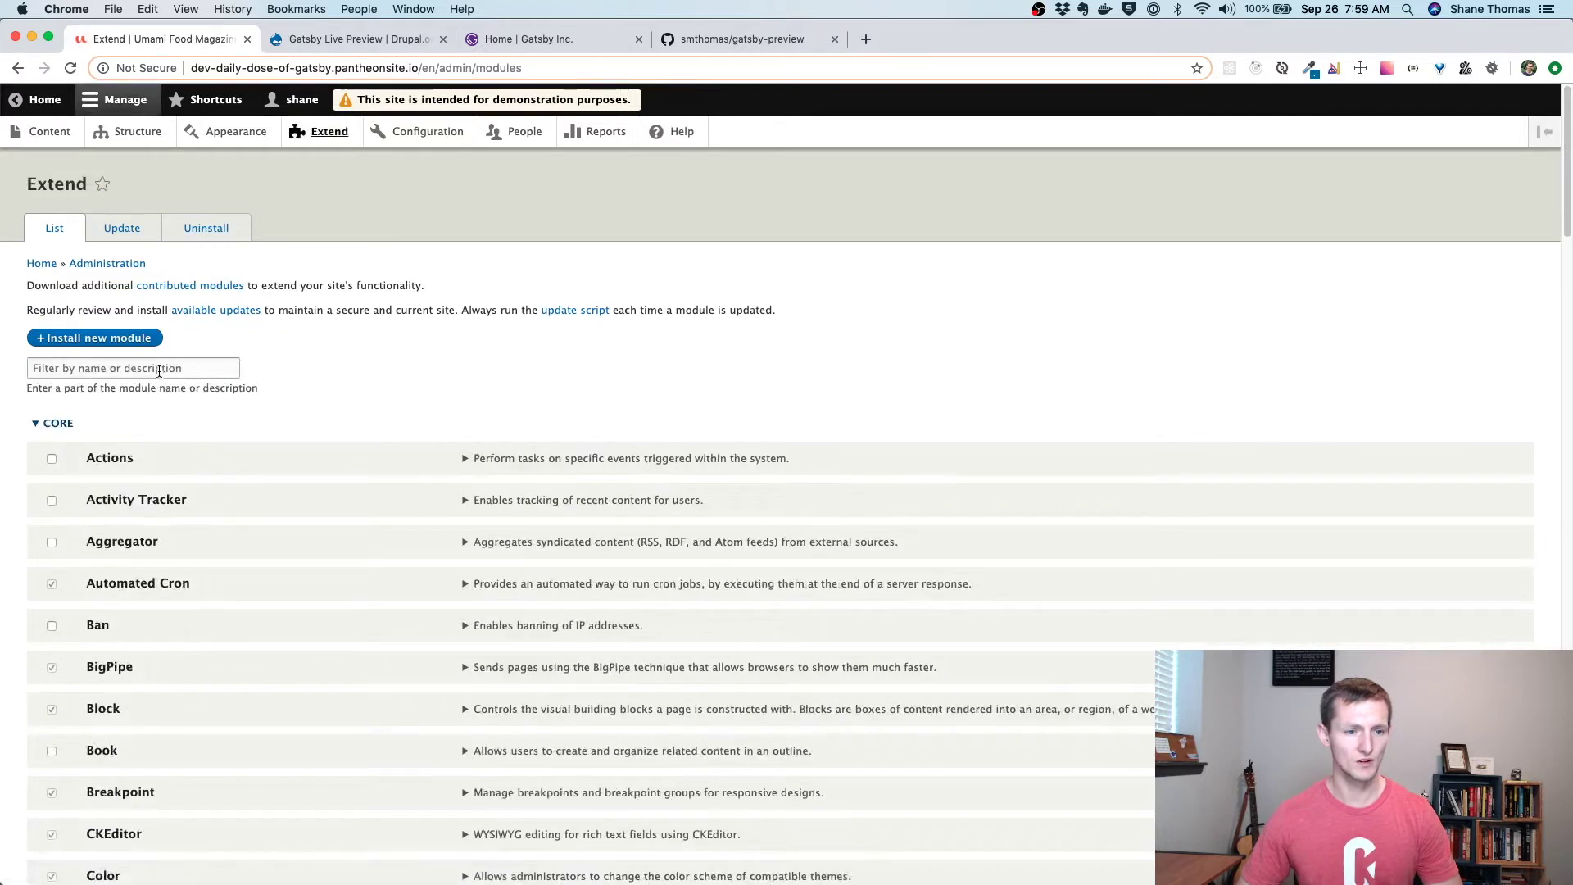
{"action": "left_click", "coordinate": [161, 370]}
{"action": "type", "text": "gat"}
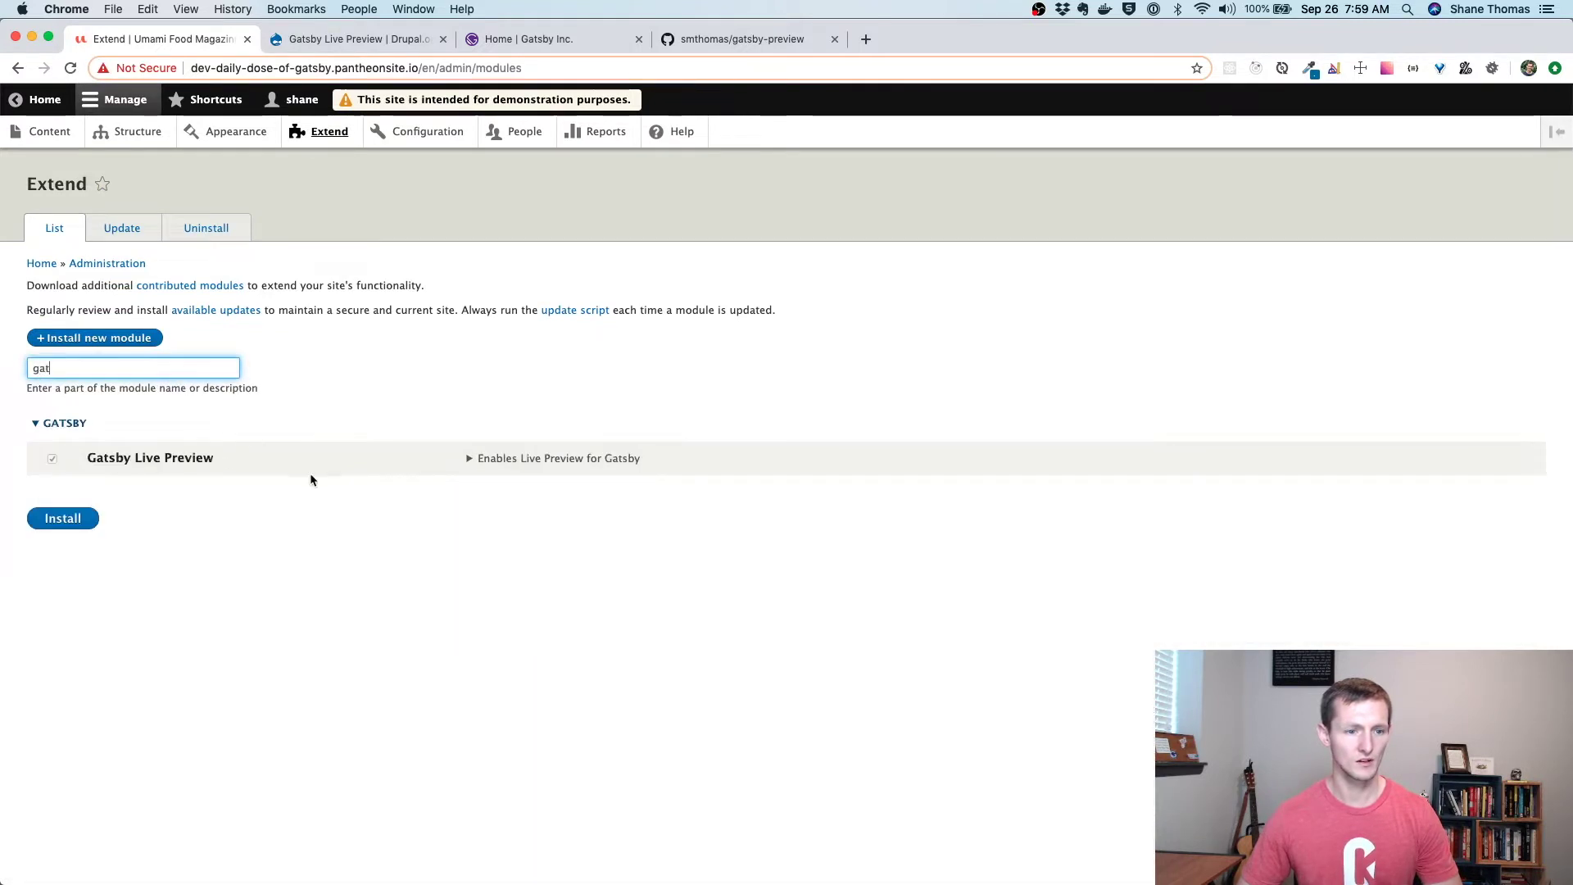
{"action": "left_click", "coordinate": [477, 458]}
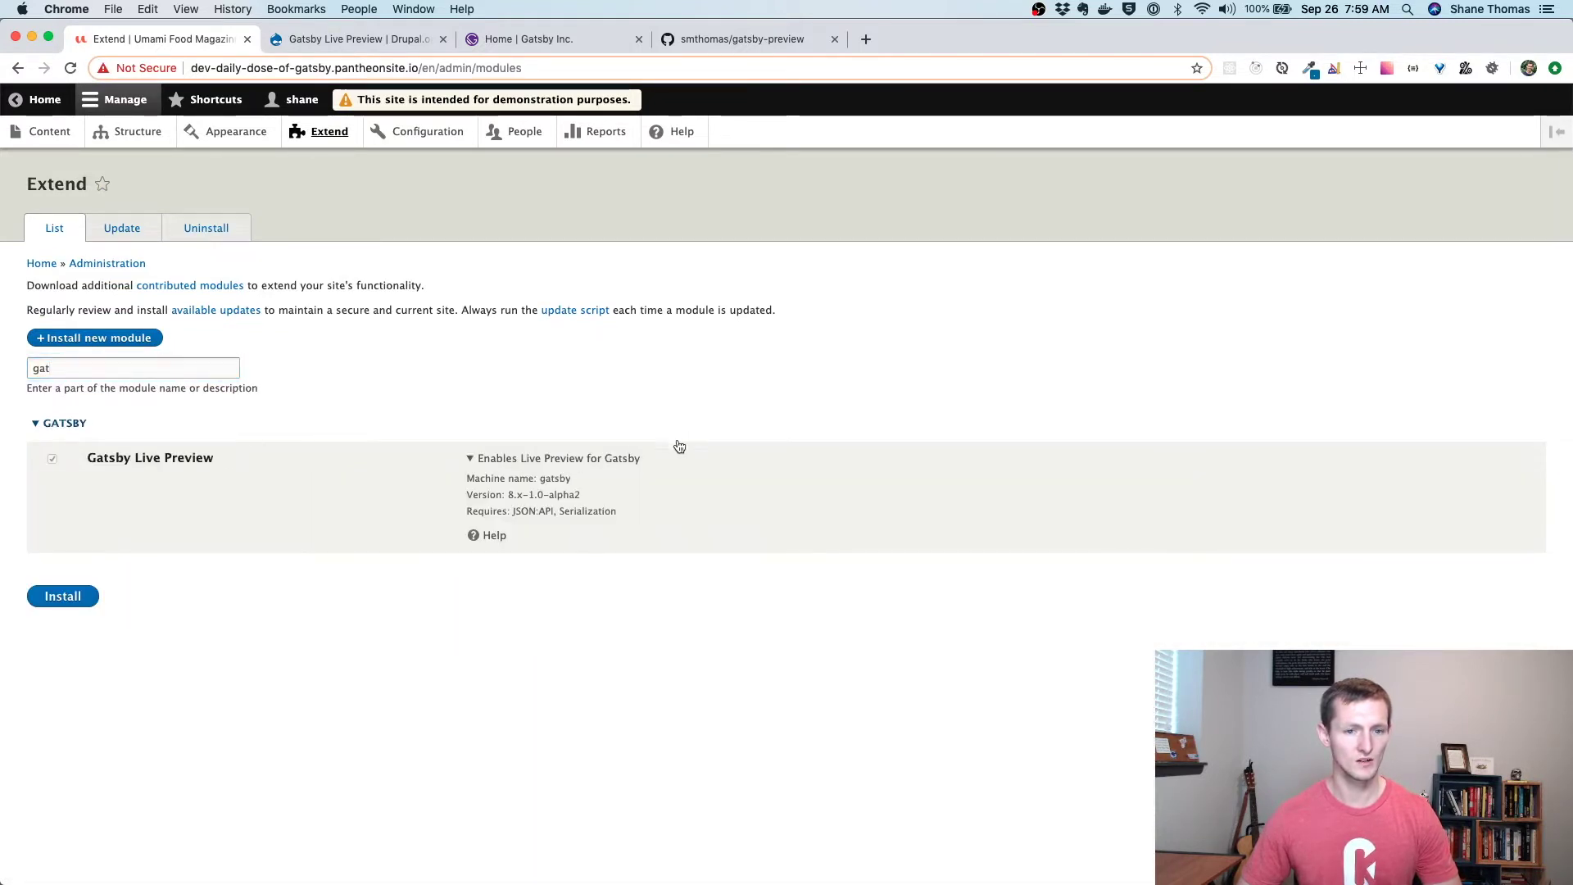
Open the Gatsby Live Preview Settings in the Drupal site's configuration
{"action": "left_click", "coordinate": [426, 132]}
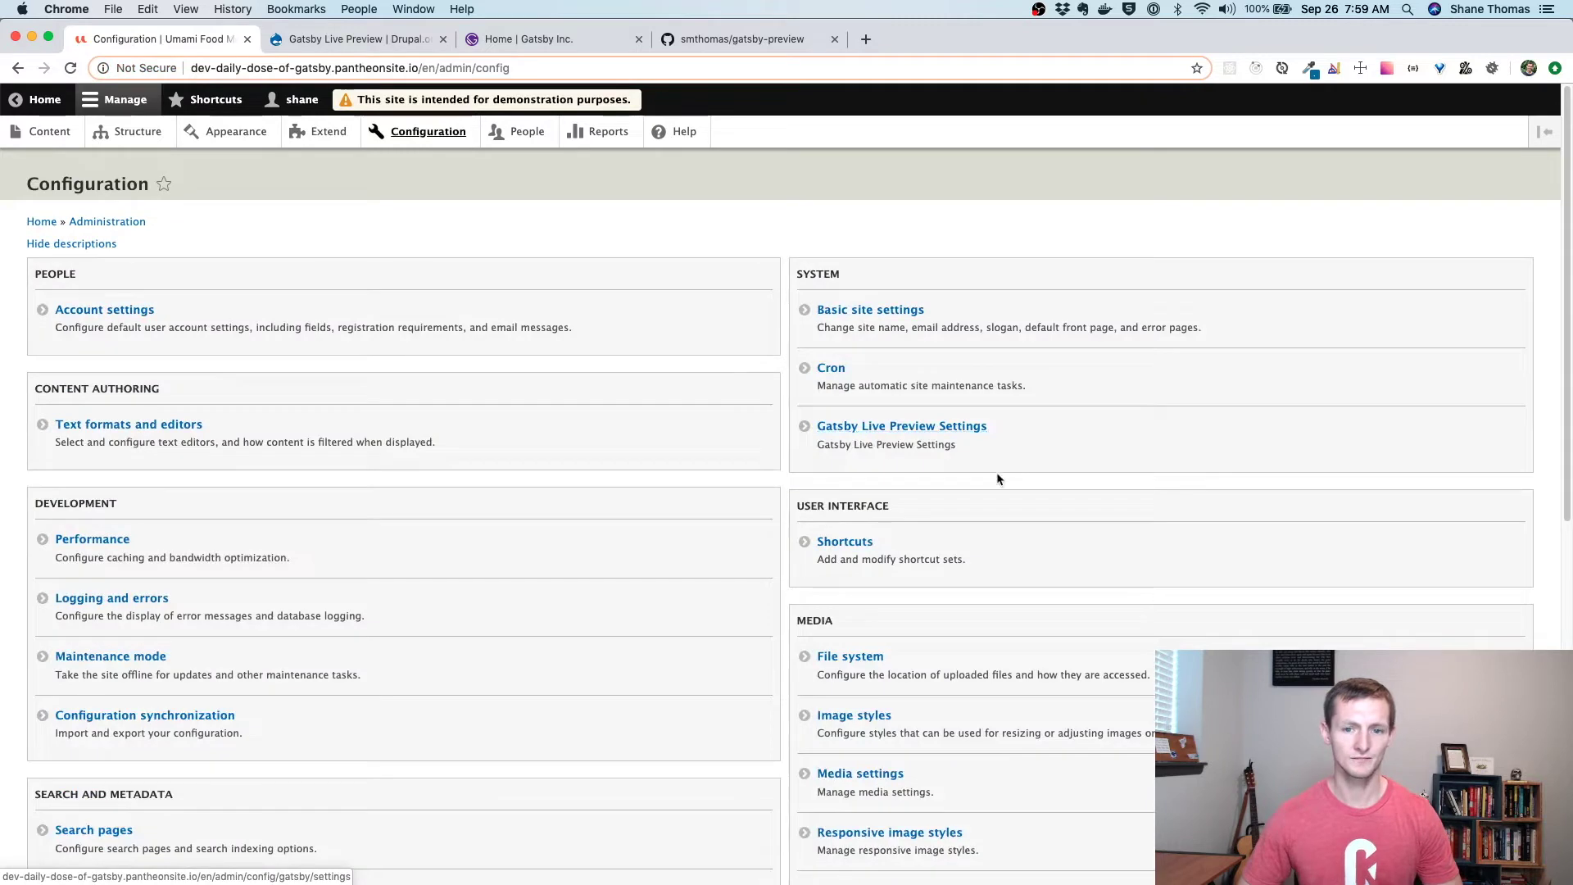
{"action": "left_click", "coordinate": [903, 426]}
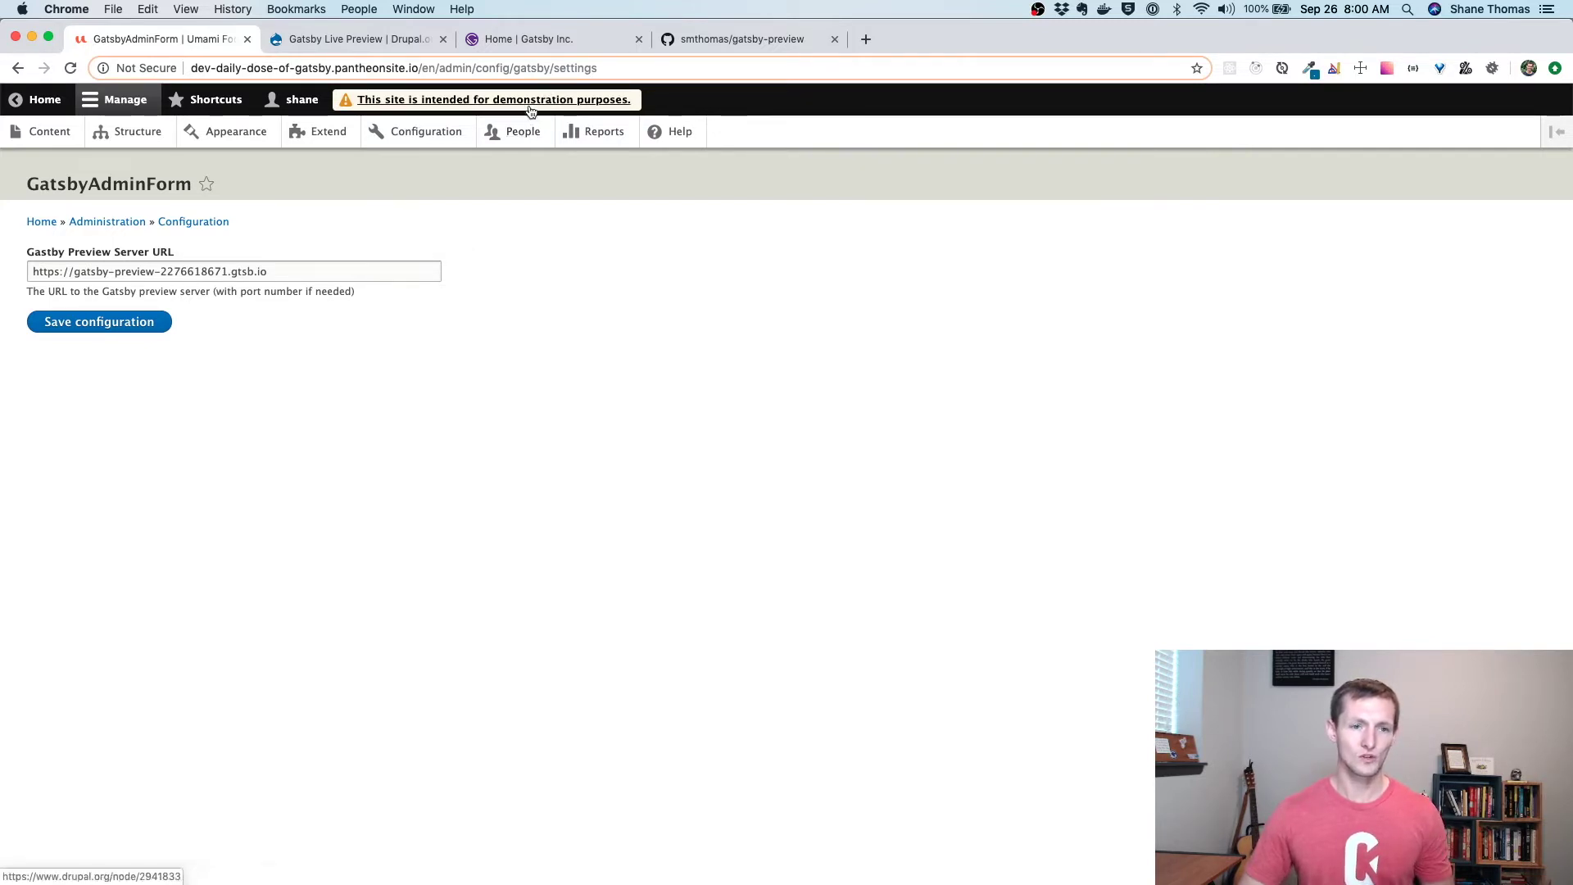
Go from the gatsbyjs.com home page through the Gatsby Preview free trial offer to the sites dashboard
{"action": "left_click", "coordinate": [514, 38]}
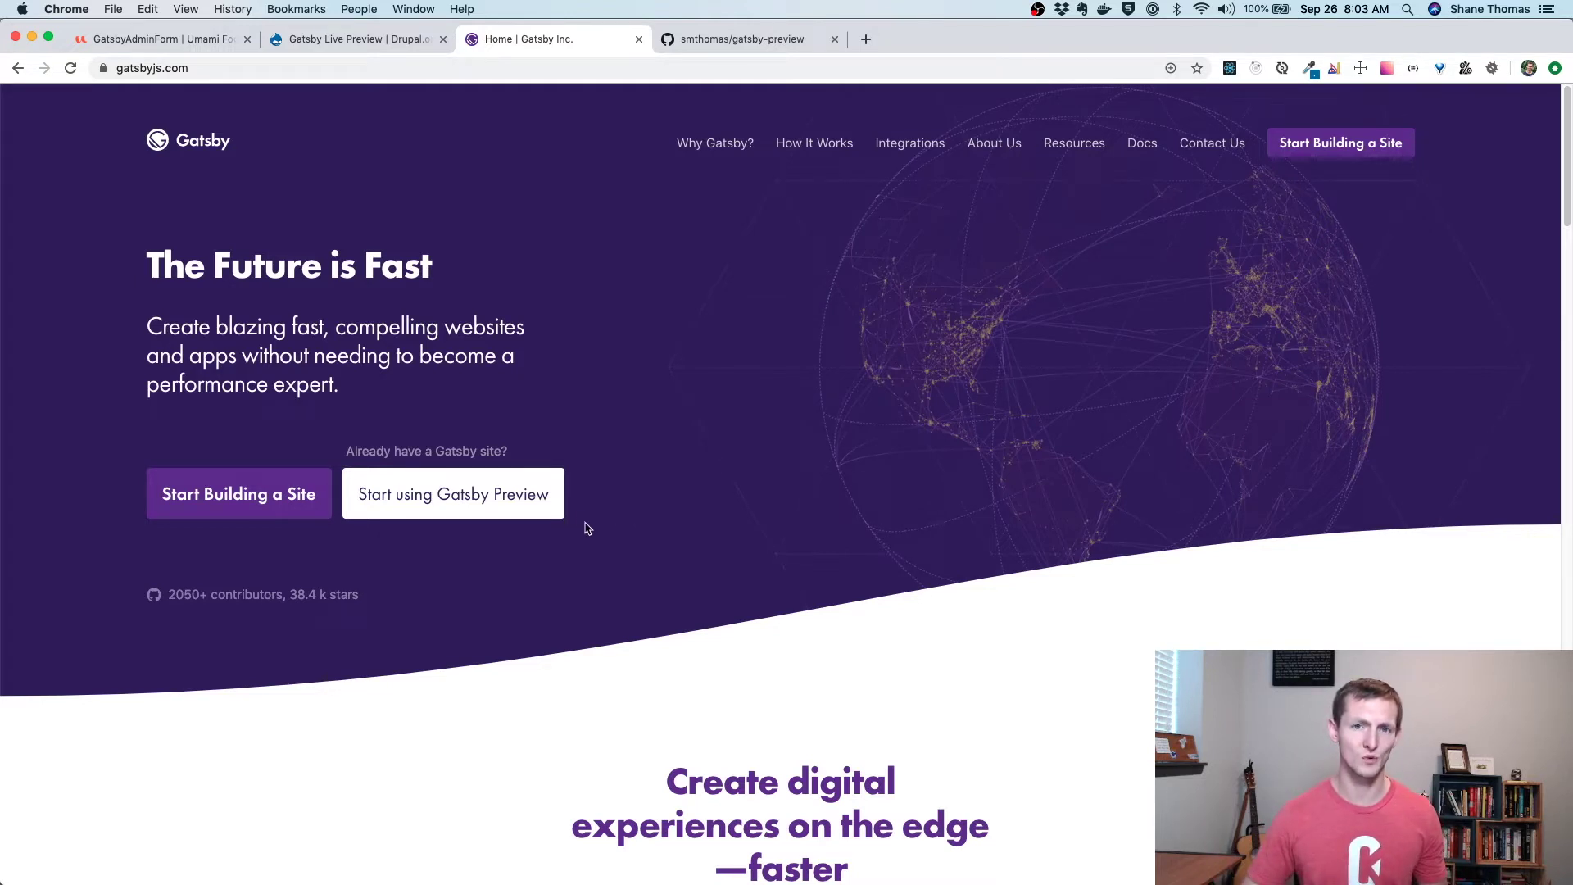
{"action": "left_click", "coordinate": [467, 497]}
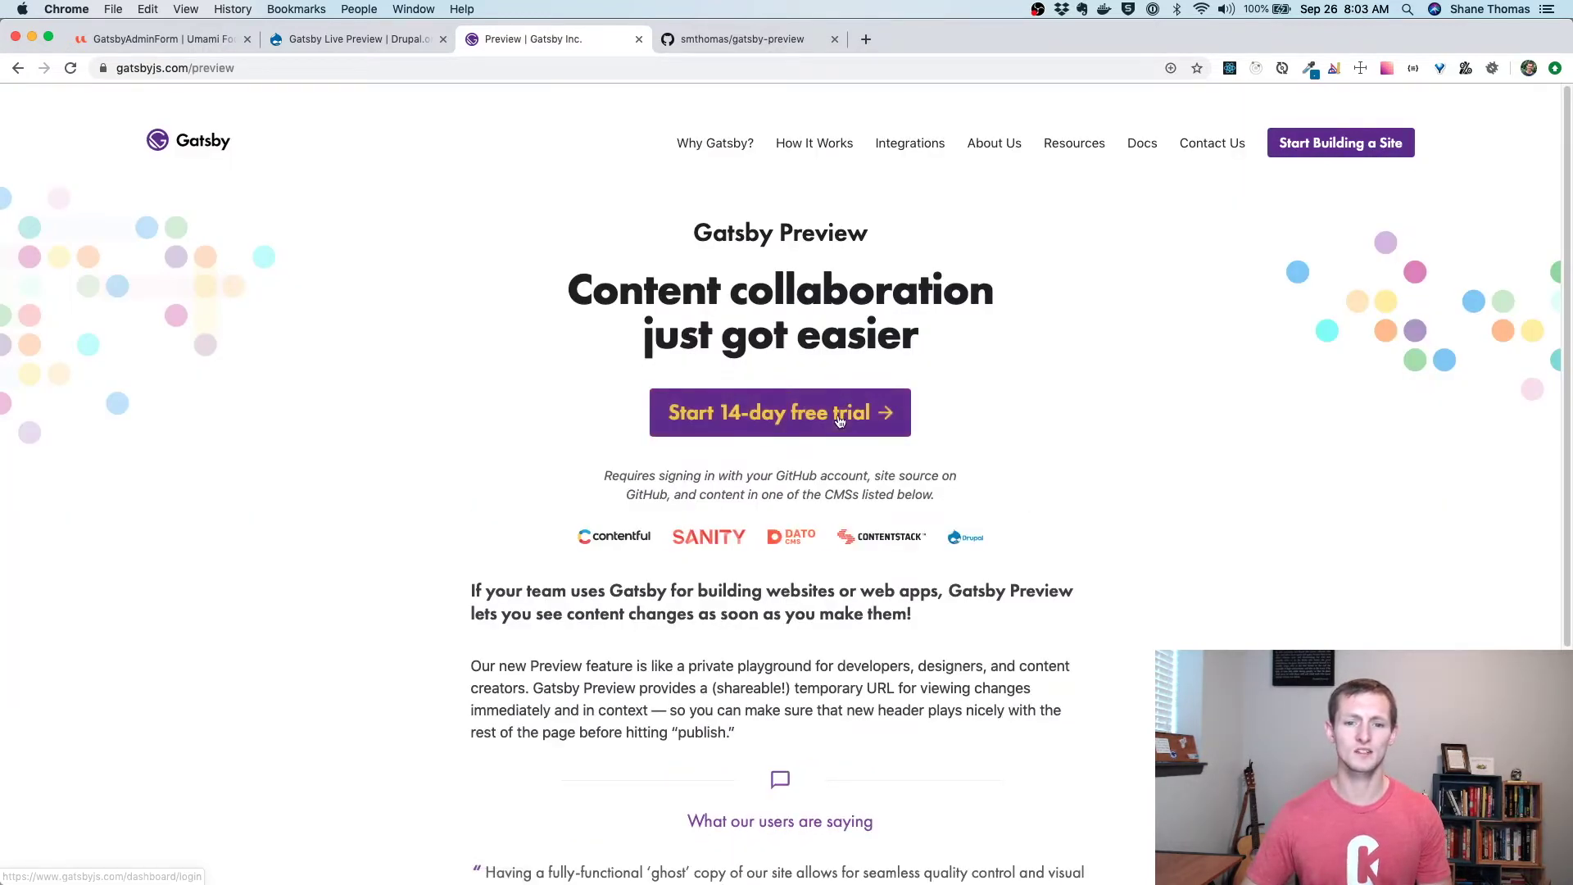
{"action": "left_click", "coordinate": [892, 424]}
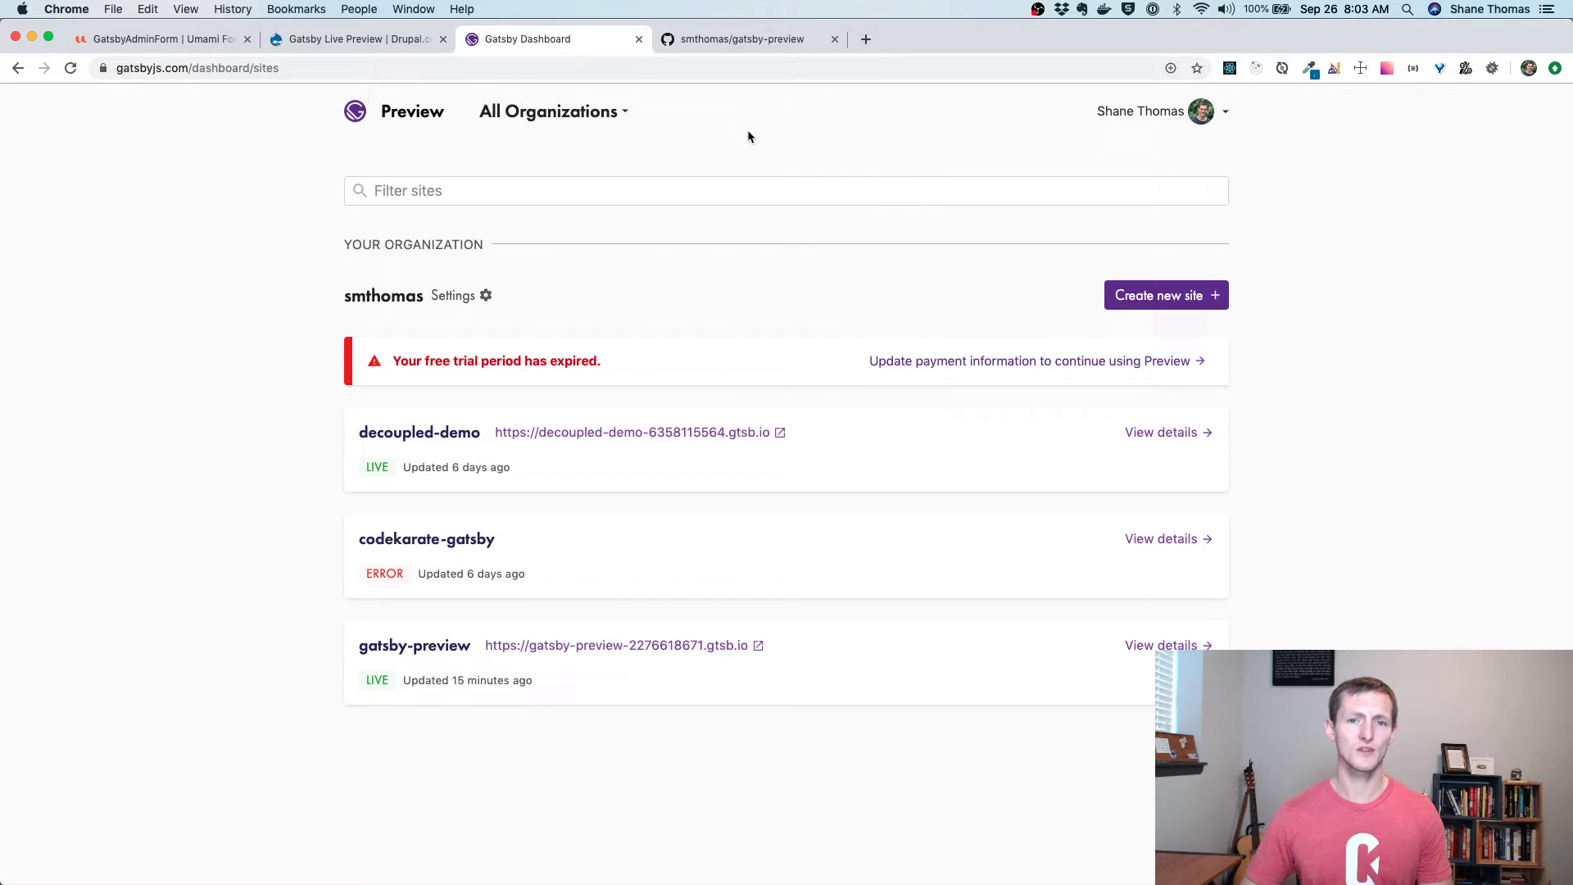
Look at the gatsby-preview repository on GitHub and return to the Gatsby dashboard
{"action": "left_click", "coordinate": [710, 43]}
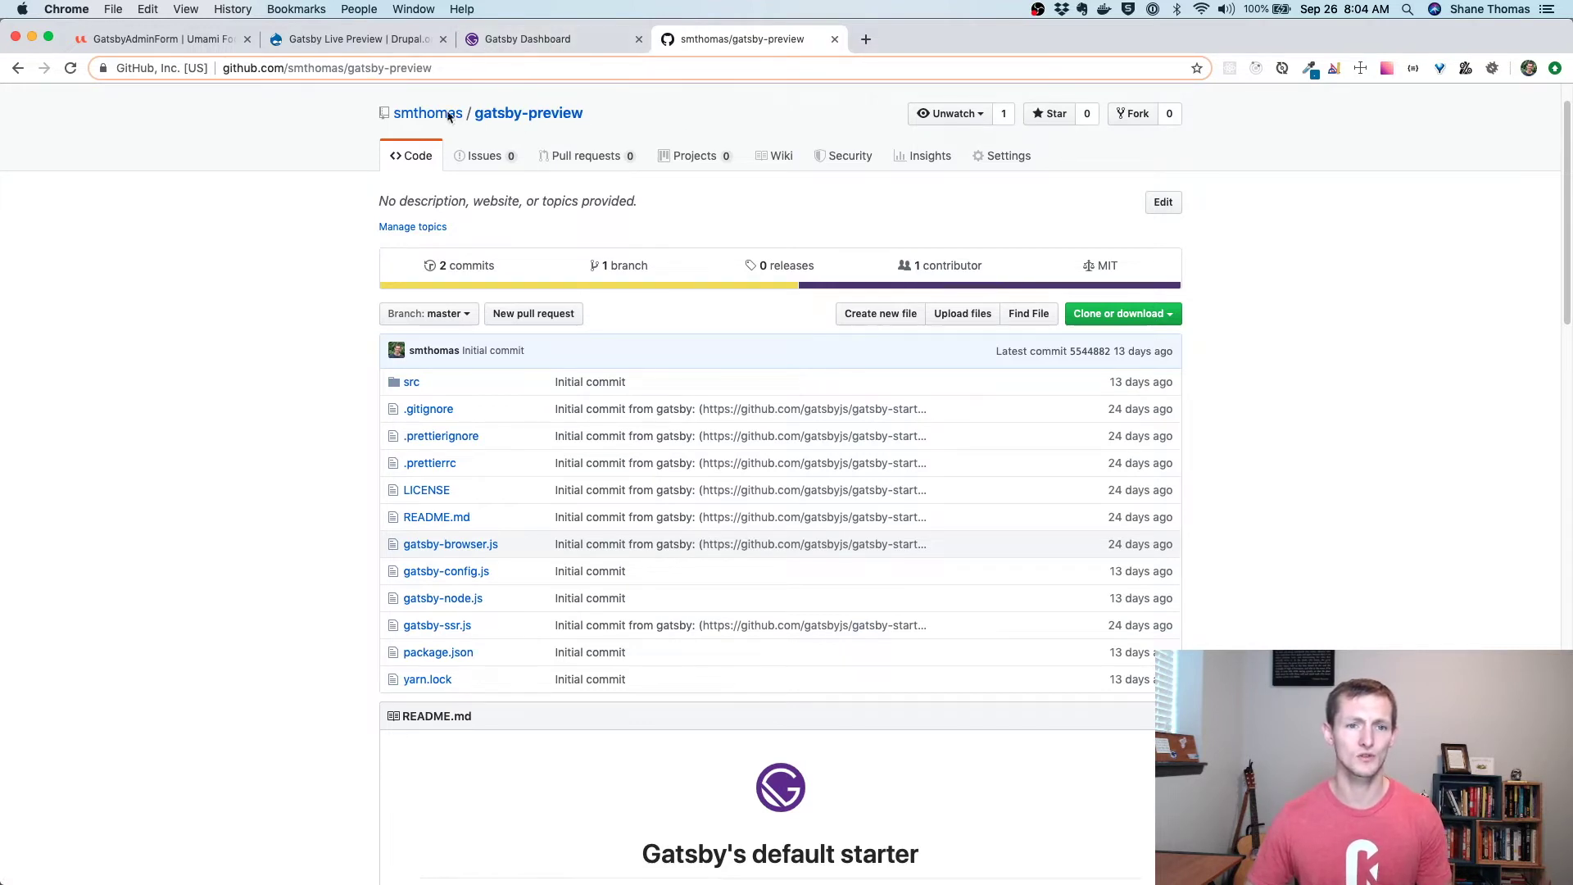
{"action": "left_click", "coordinate": [548, 41]}
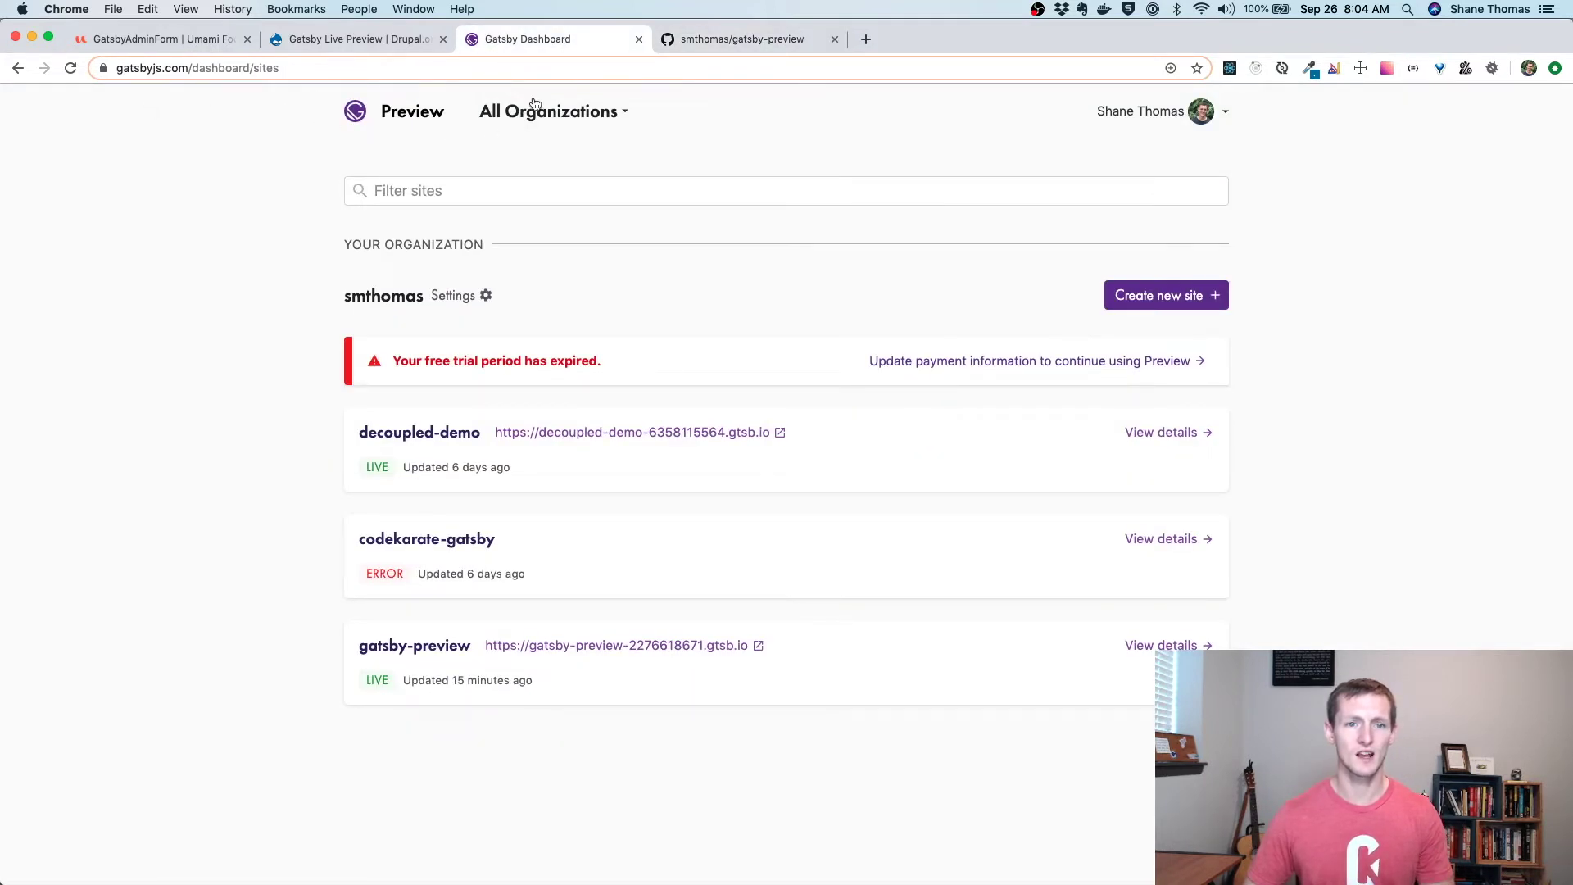
Examine the repository choices for a new Preview site using the "Add my own site" option, and return to the dashboard without creating it
{"action": "left_click", "coordinate": [1165, 296]}
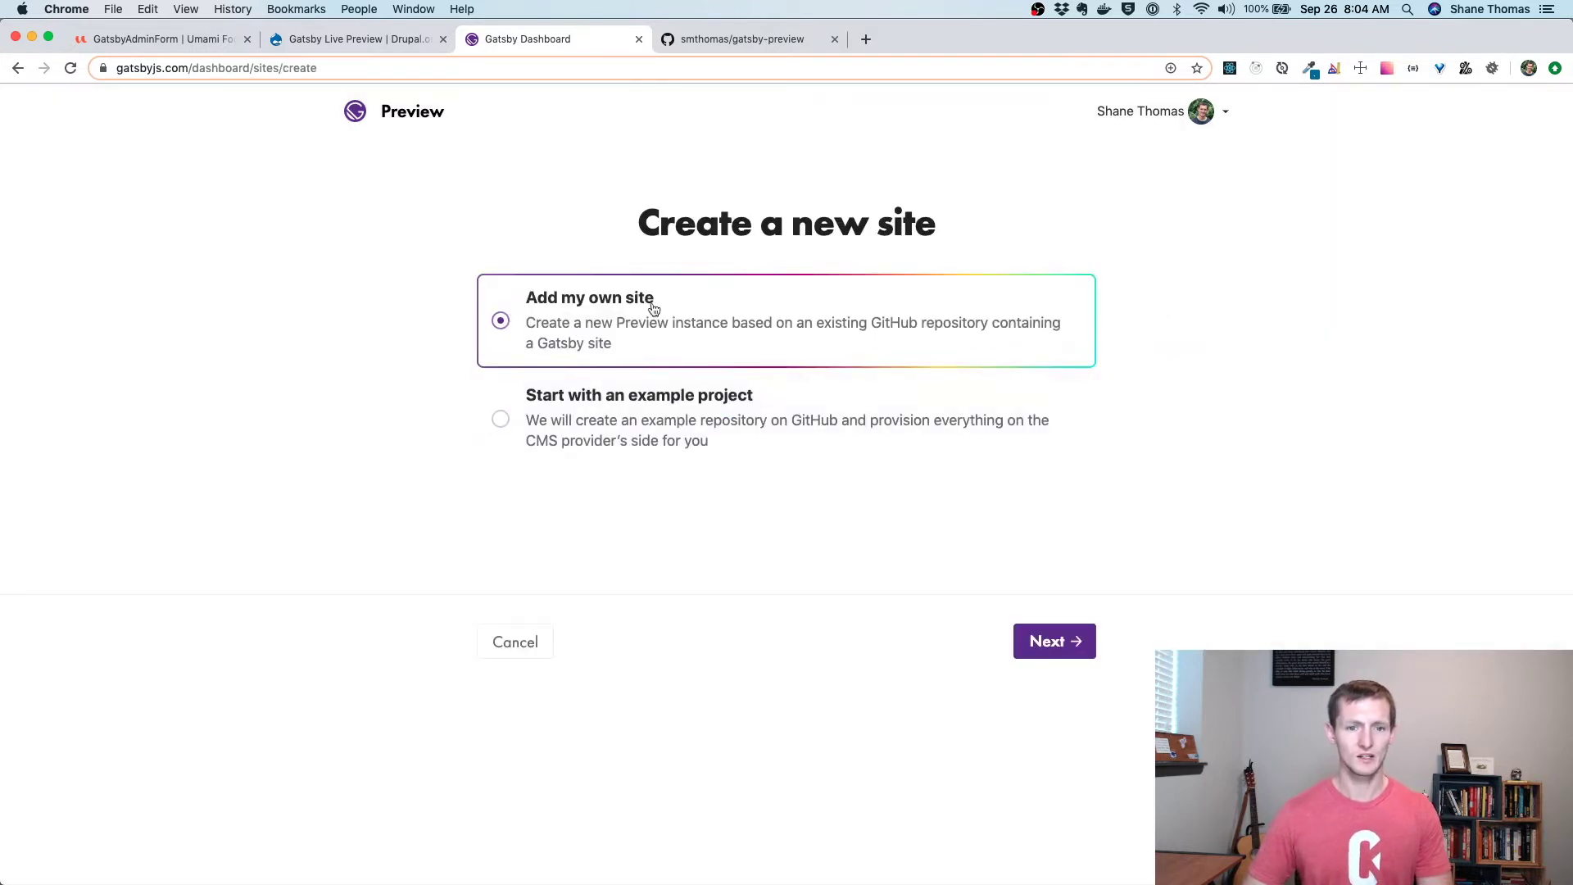
{"action": "left_click", "coordinate": [1060, 655]}
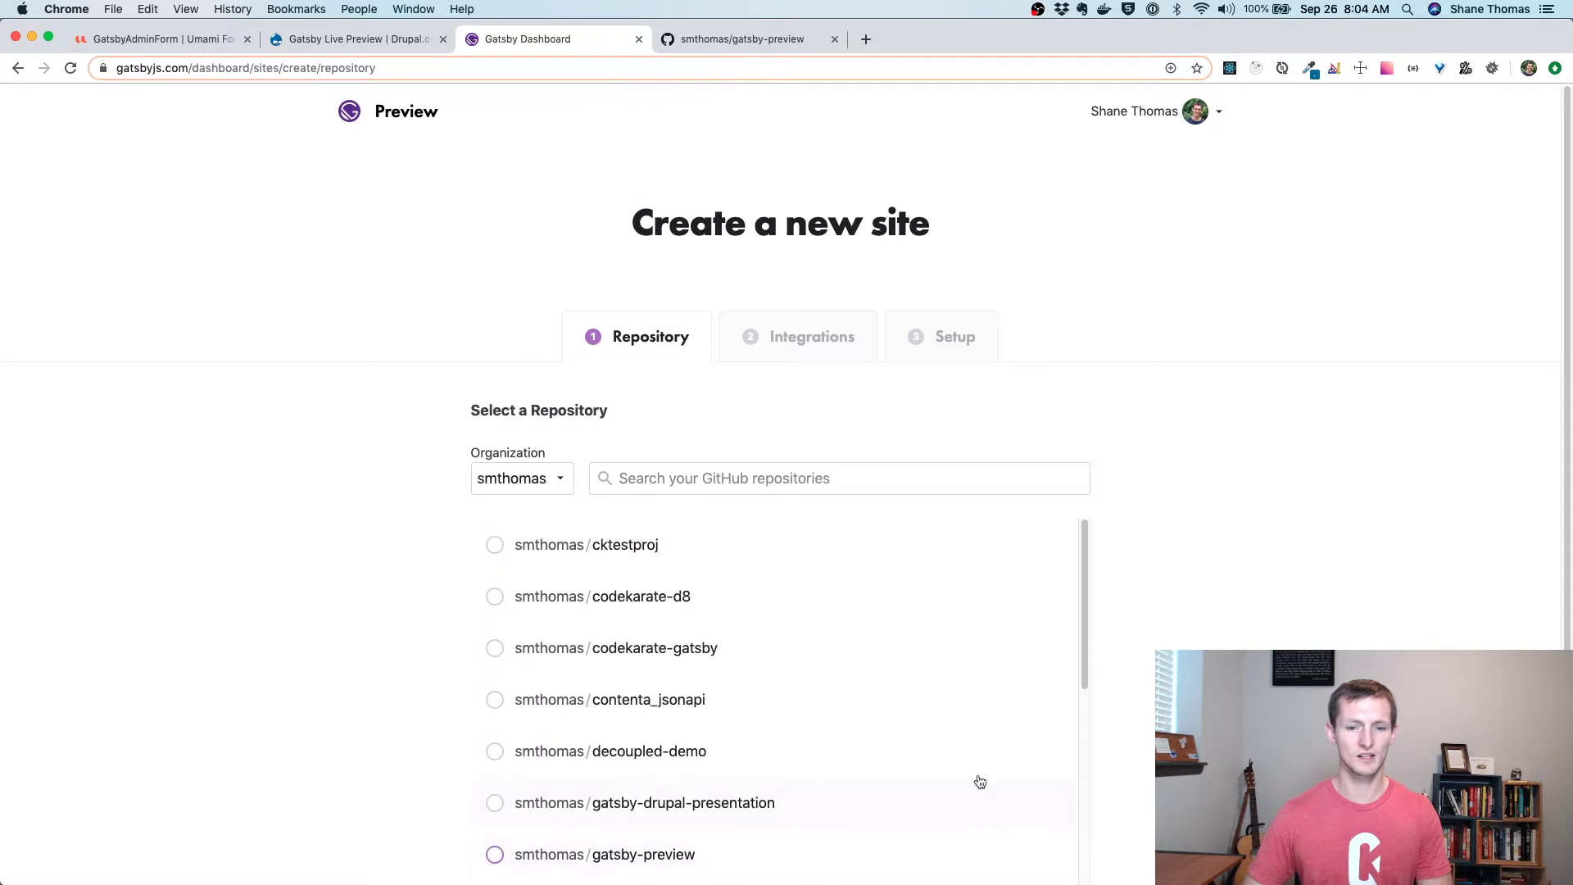
{"action": "scroll", "coordinate": [1148, 705], "scroll_direction": "down", "scroll_amount": 1}
{"action": "scroll", "coordinate": [1148, 703], "scroll_direction": "down", "scroll_amount": 1}
{"action": "scroll", "coordinate": [1144, 696], "scroll_direction": "up", "scroll_amount": 2}
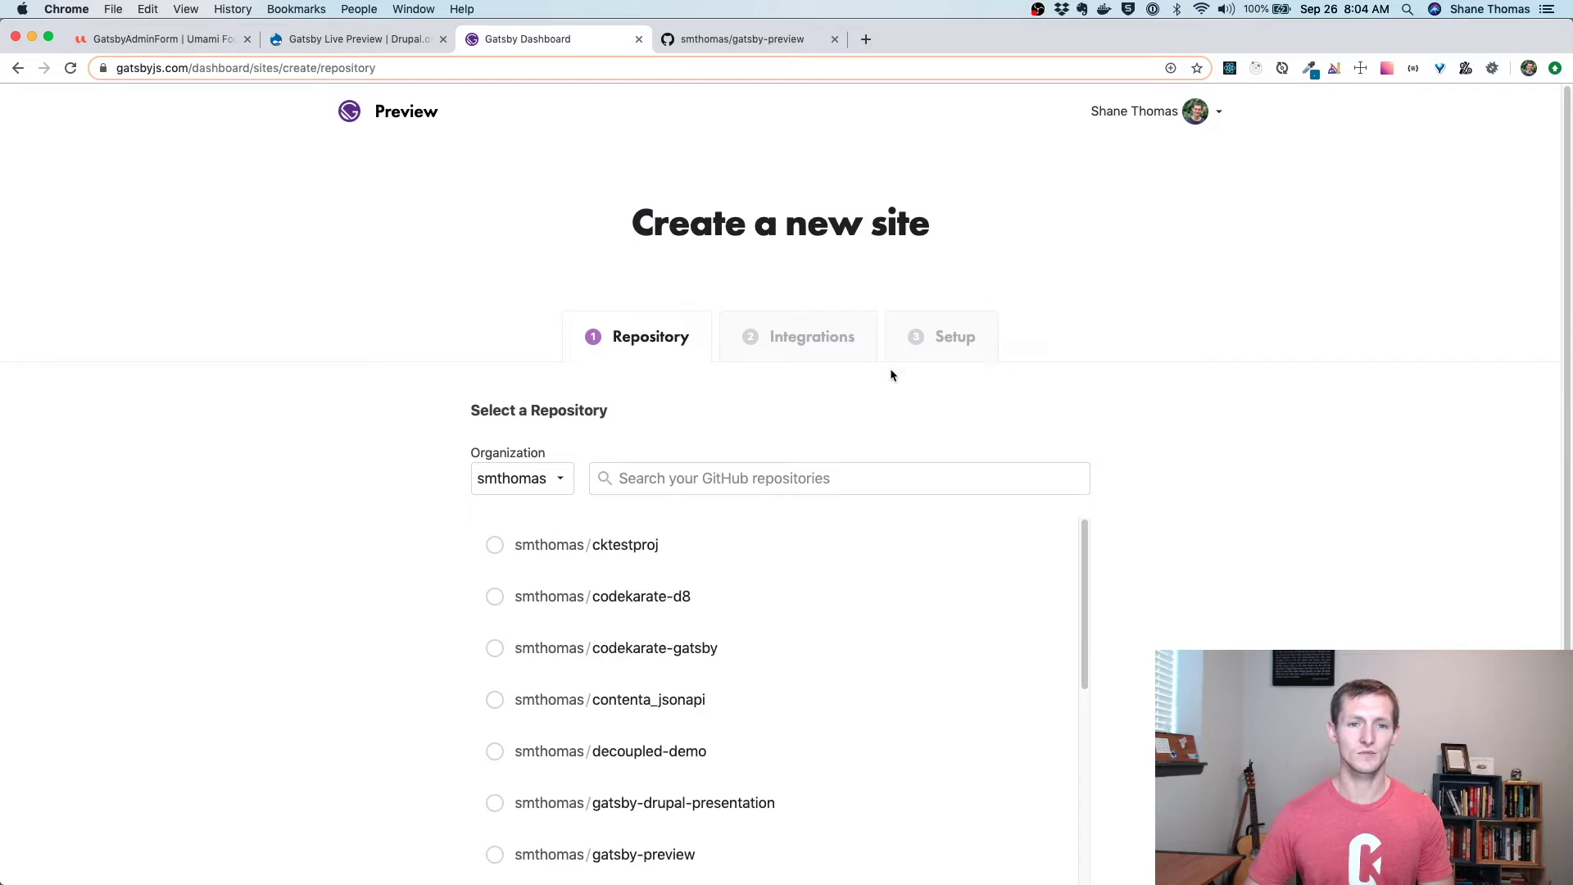
{"action": "left_click", "coordinate": [388, 117]}
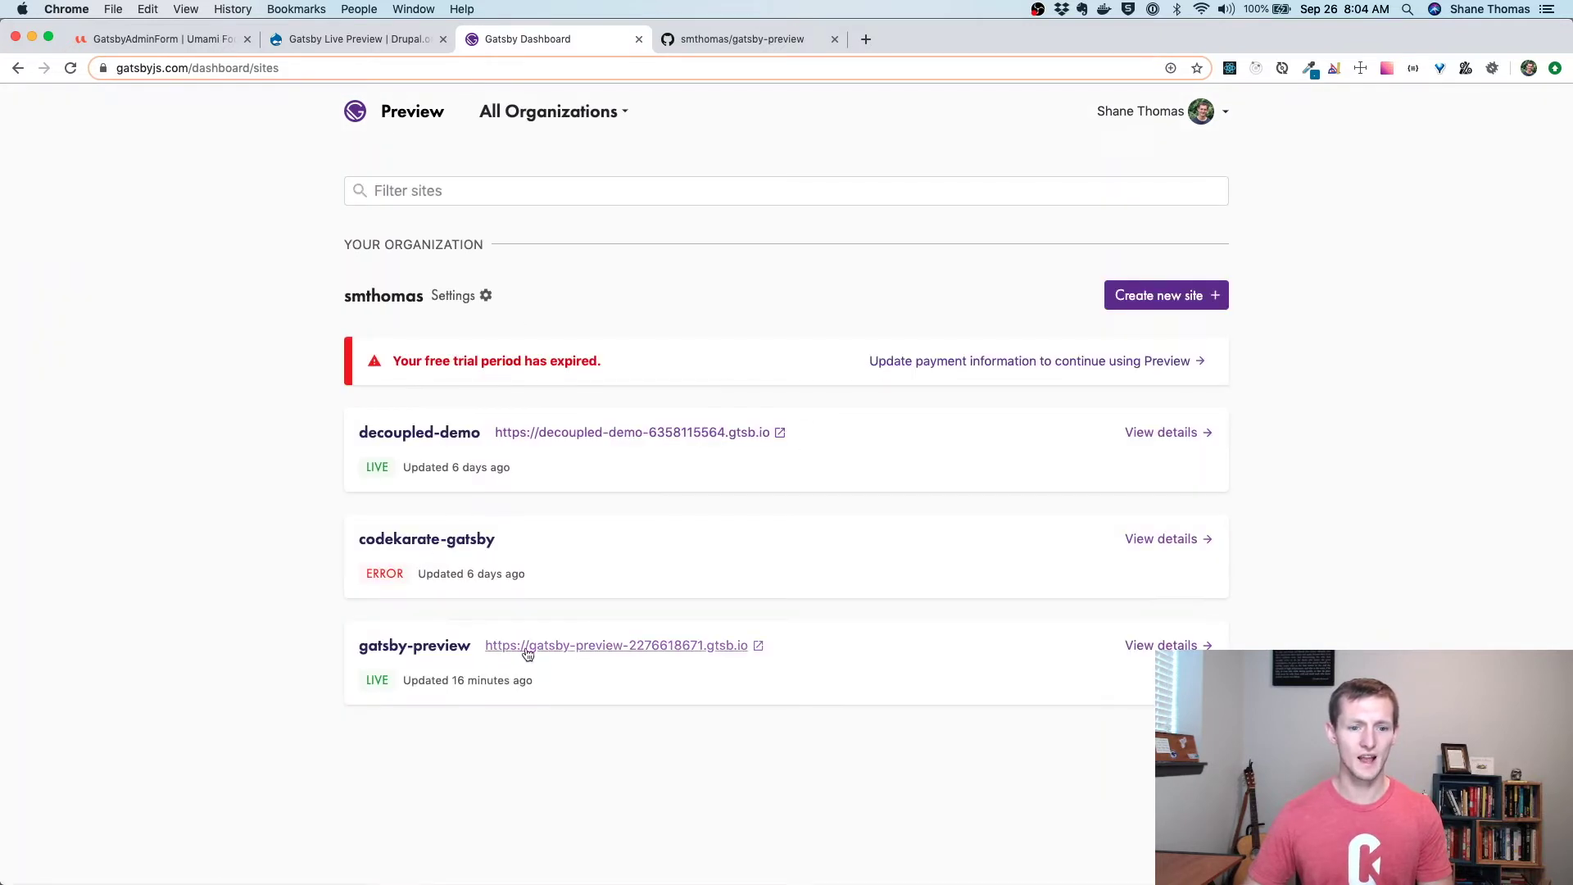
Open the live preview of the gatsby-preview site from its details and copy the preview's URL
{"action": "left_click", "coordinate": [1163, 645]}
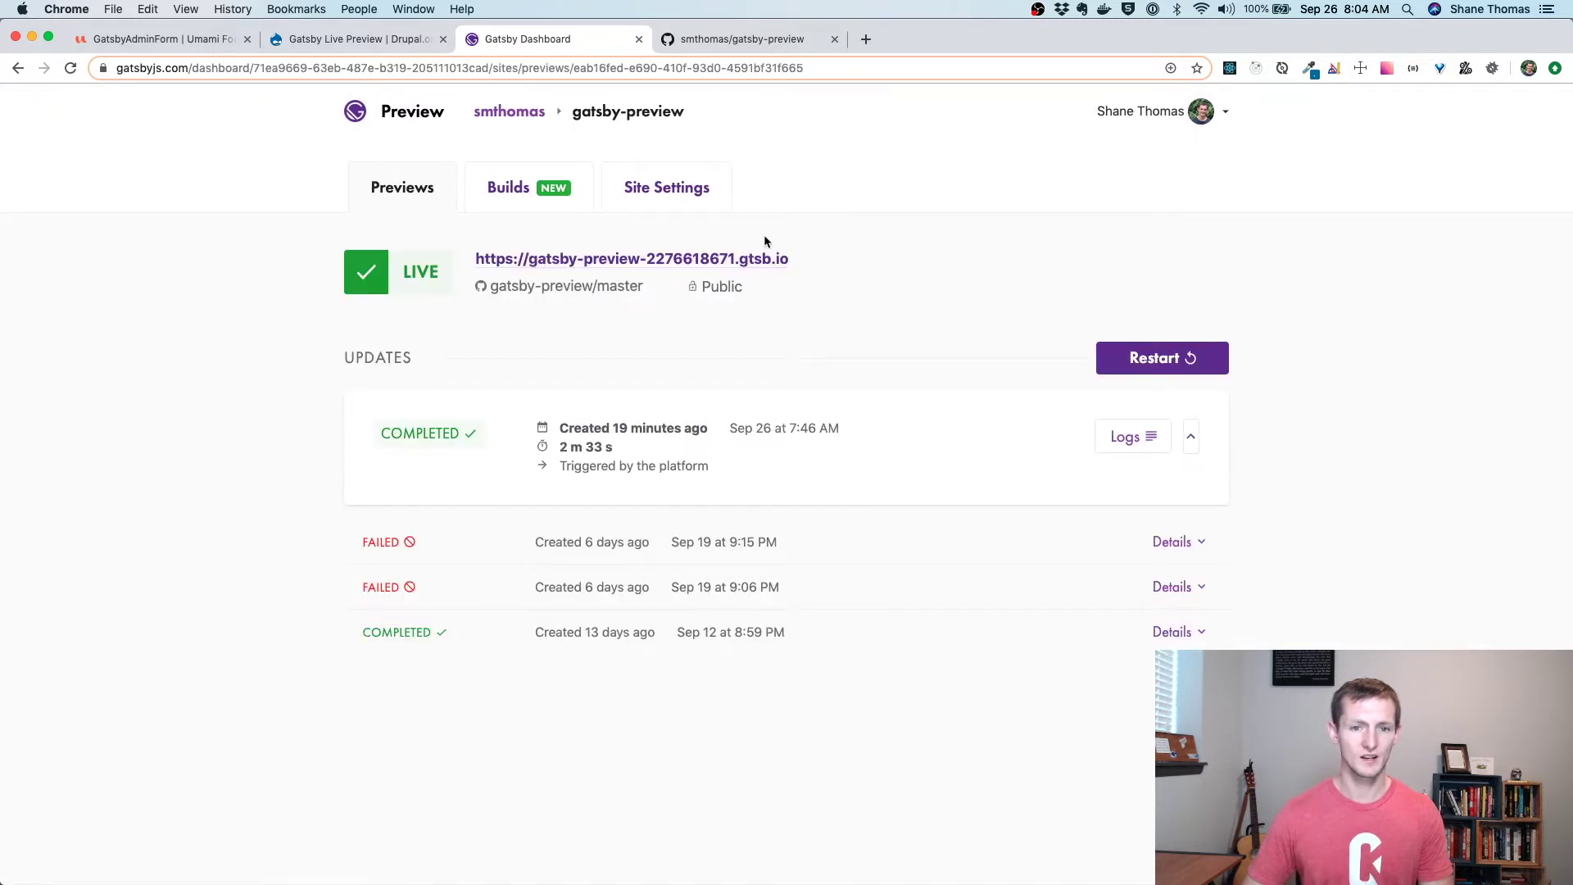
{"action": "left_click_drag", "start_coordinate": [802, 265], "coordinate": [450, 271]}
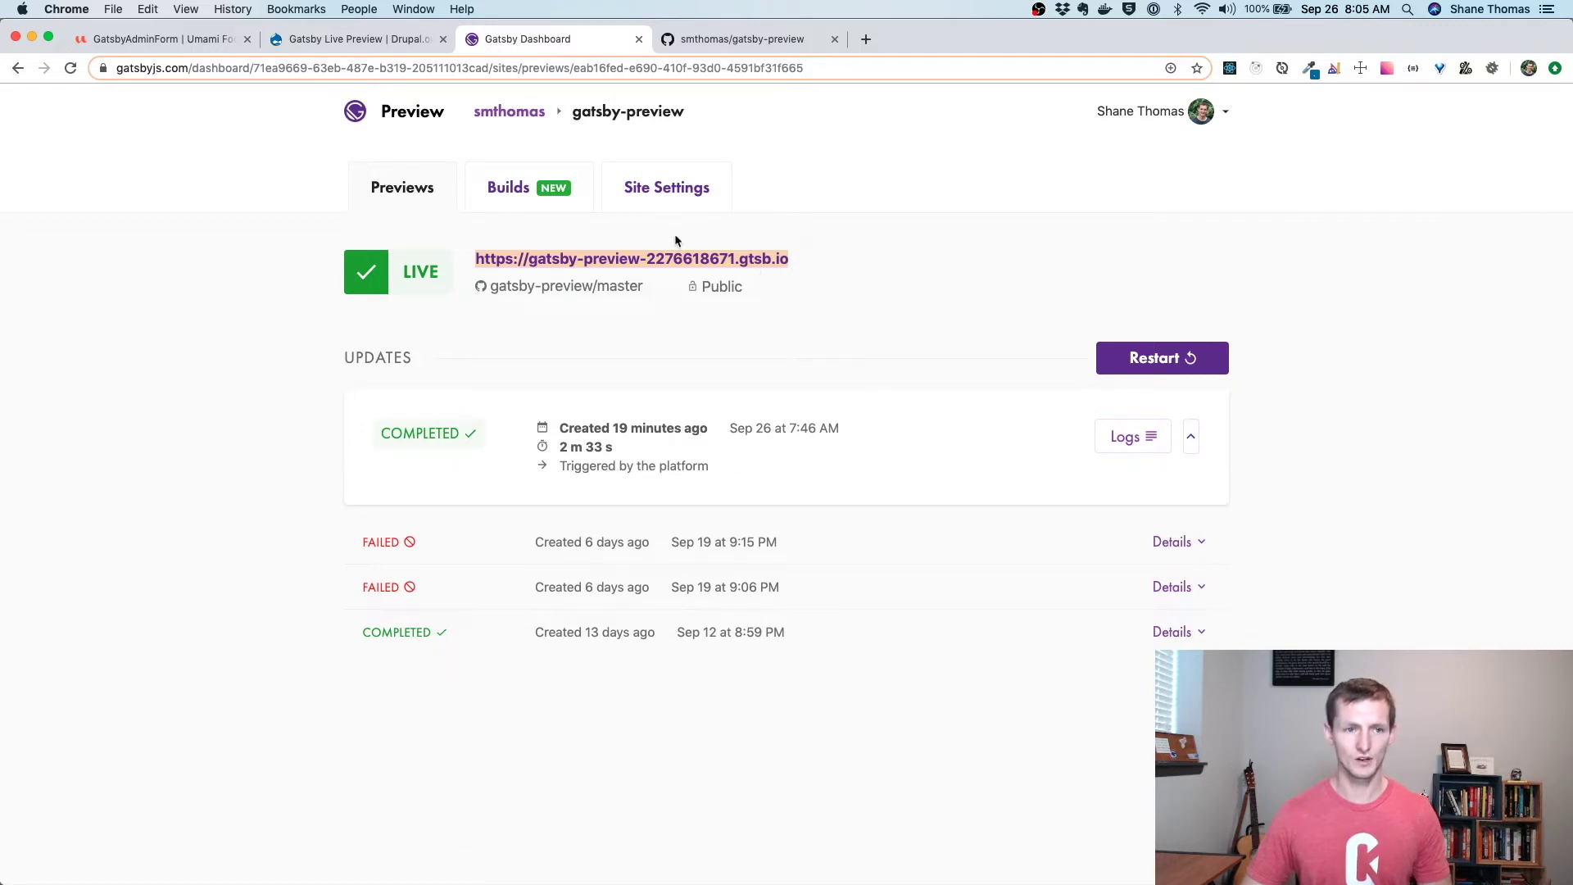
{"action": "left_click", "coordinate": [668, 261]}
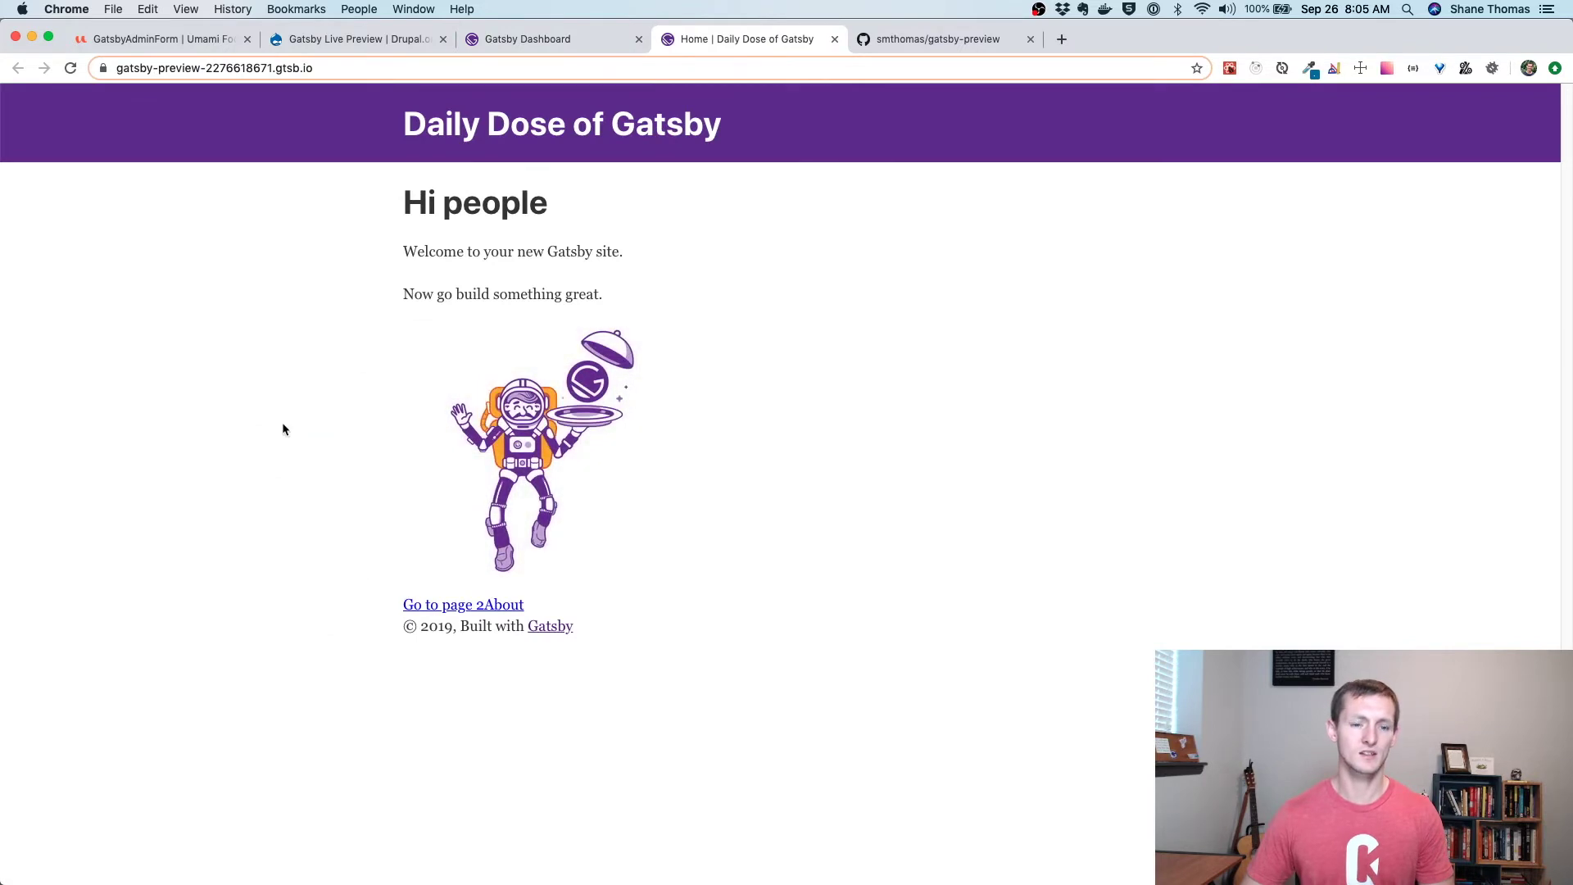
{"action": "left_click", "coordinate": [373, 69]}
{"action": "key", "text": "super+c"}
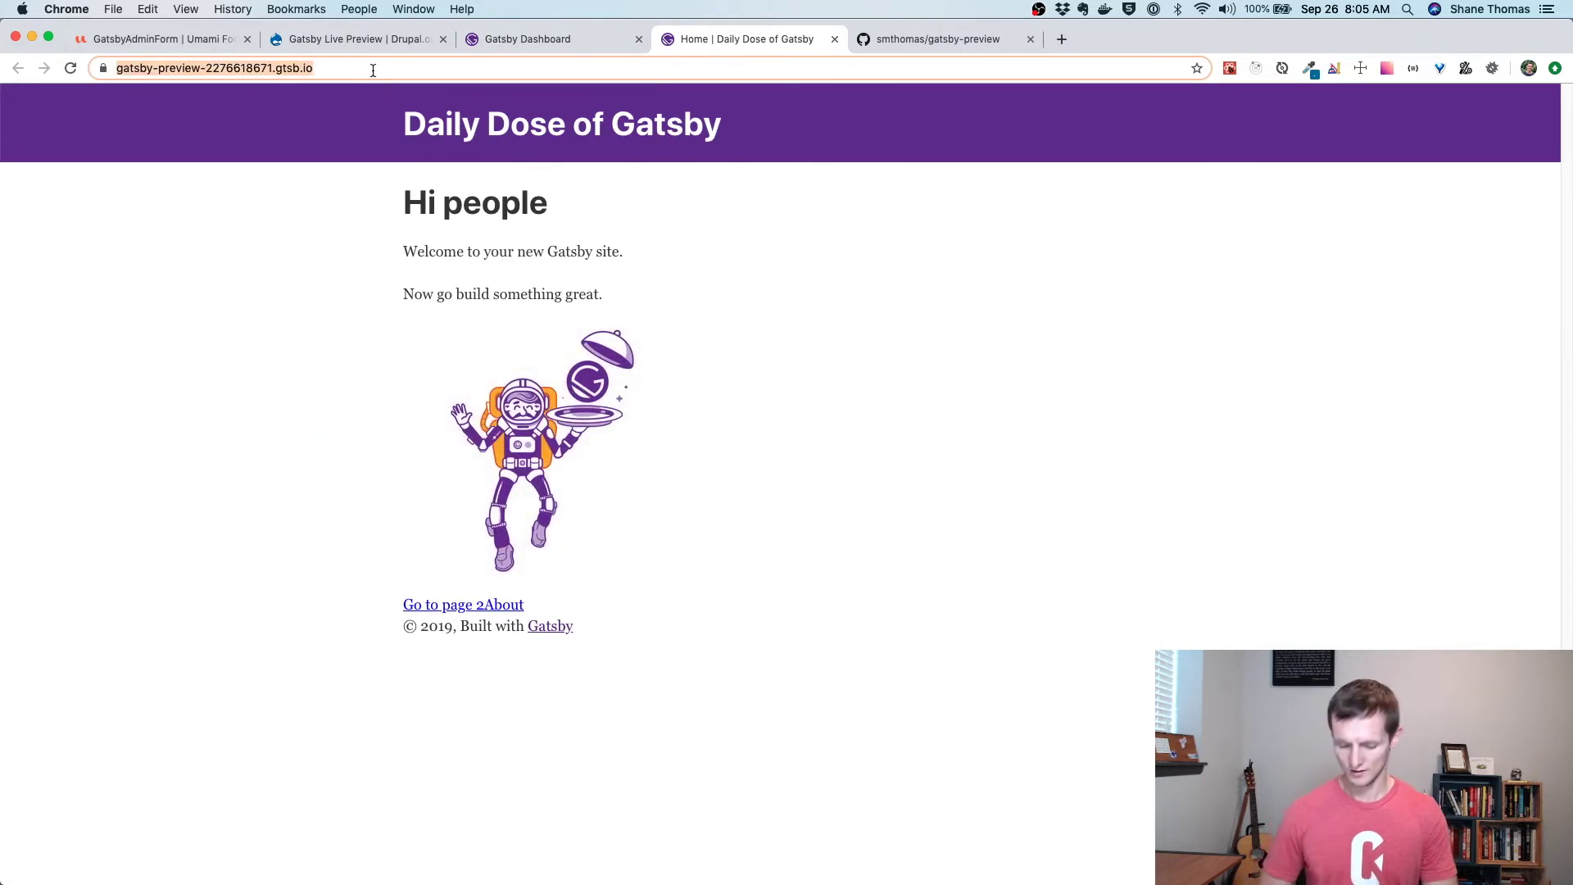
Open the /articles page of the preview site and look through the listed articles
{"action": "left_click", "coordinate": [373, 70]}
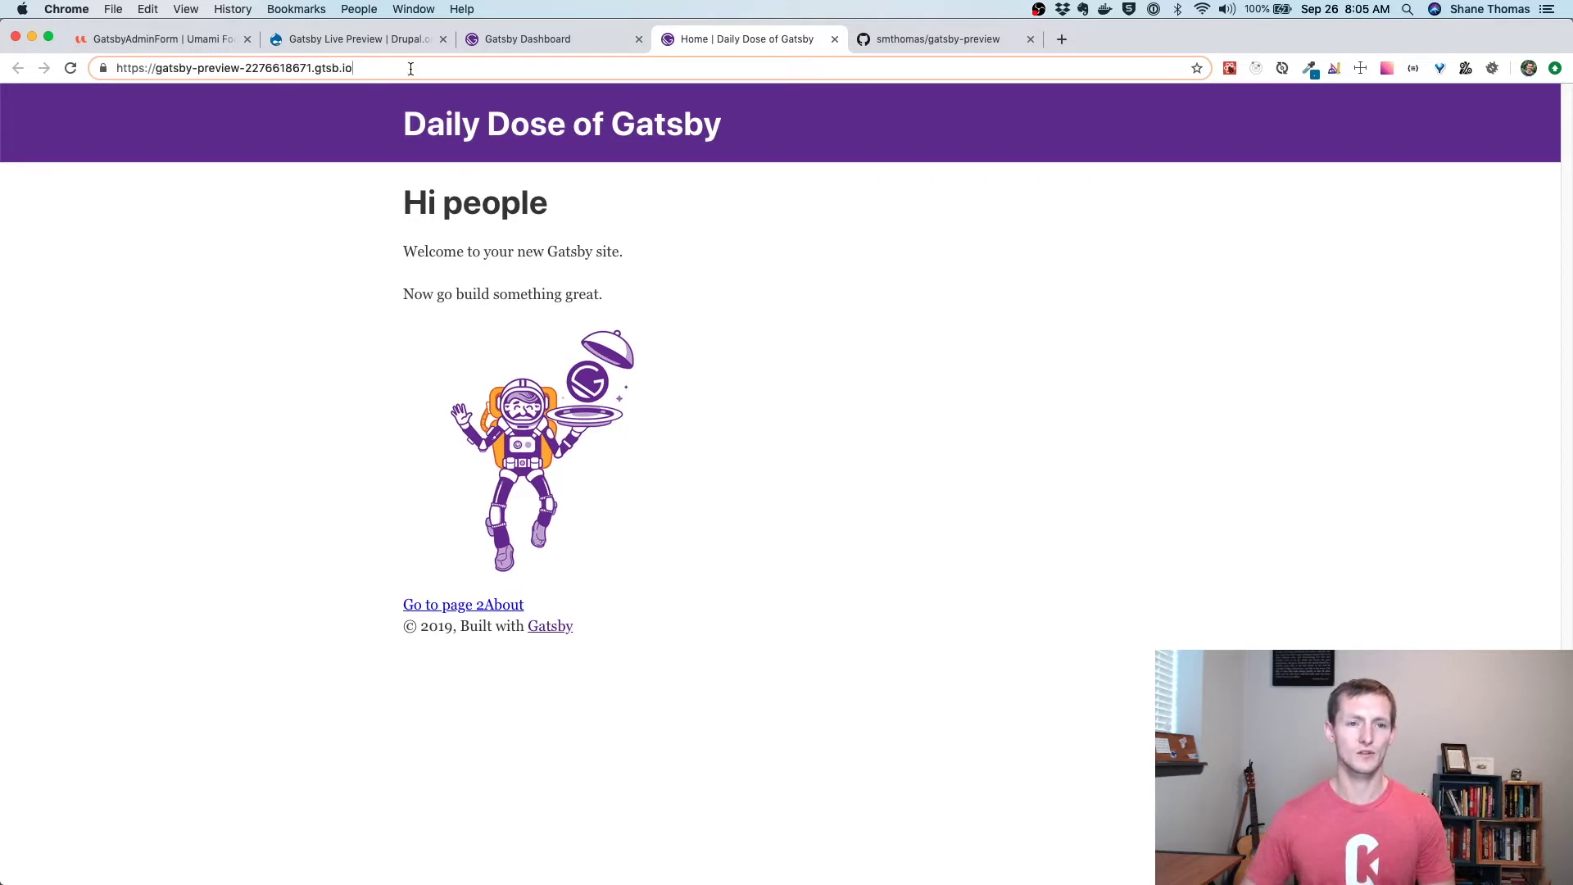
{"action": "type", "text": "/articles"}
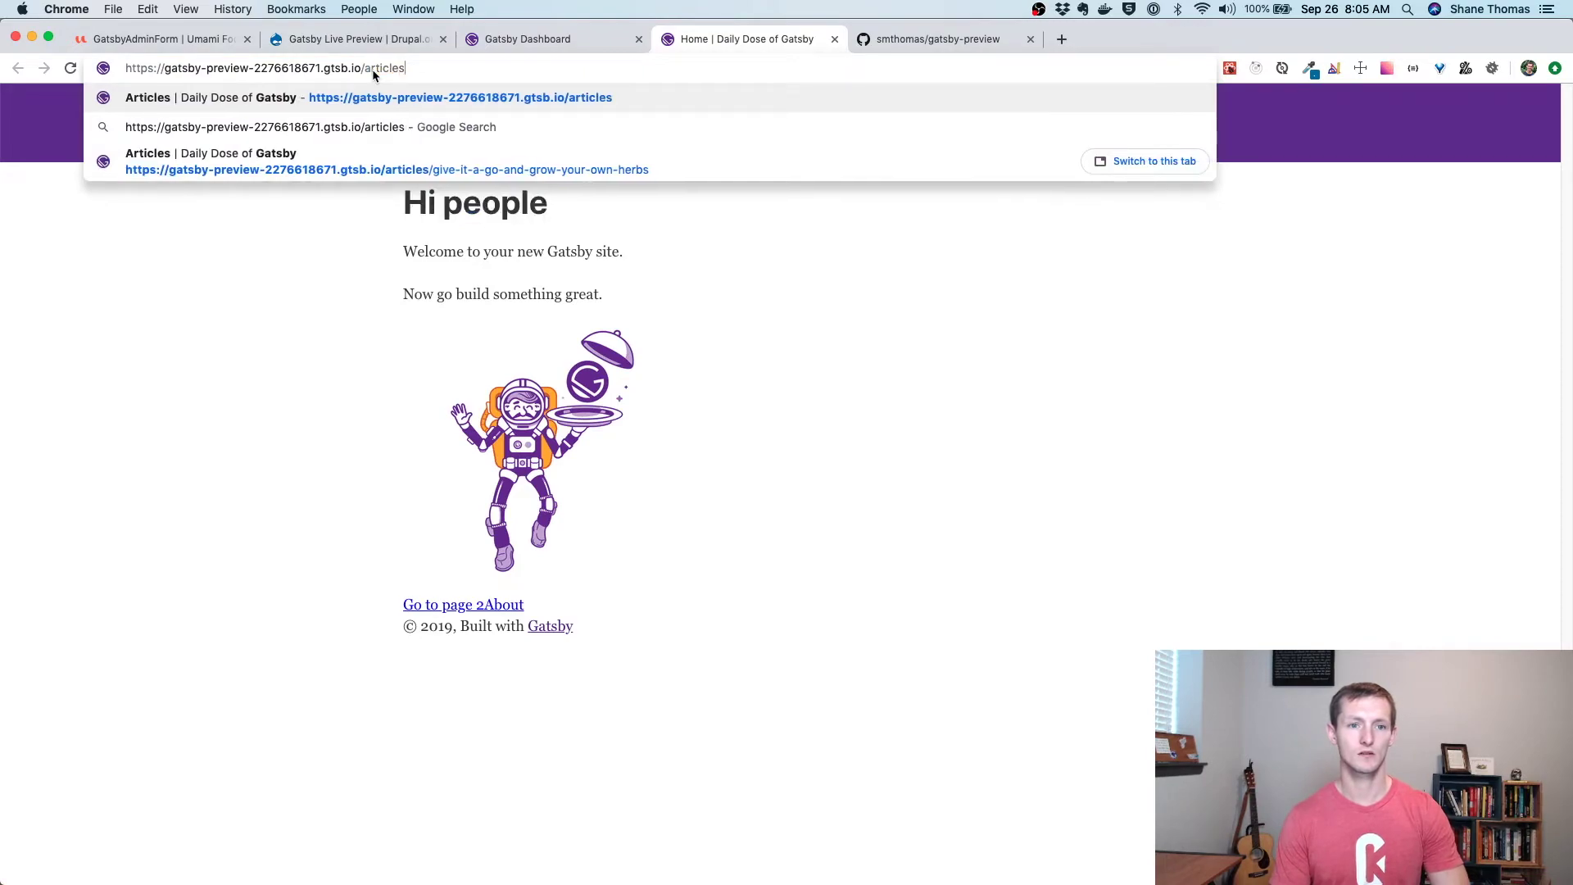
{"action": "key", "text": "Return"}
{"action": "scroll", "coordinate": [351, 426], "scroll_direction": "down", "scroll_amount": 10}
{"action": "scroll", "coordinate": [351, 423], "scroll_direction": "up", "scroll_amount": 8}
{"action": "scroll", "coordinate": [351, 424], "scroll_direction": "up", "scroll_amount": 3}
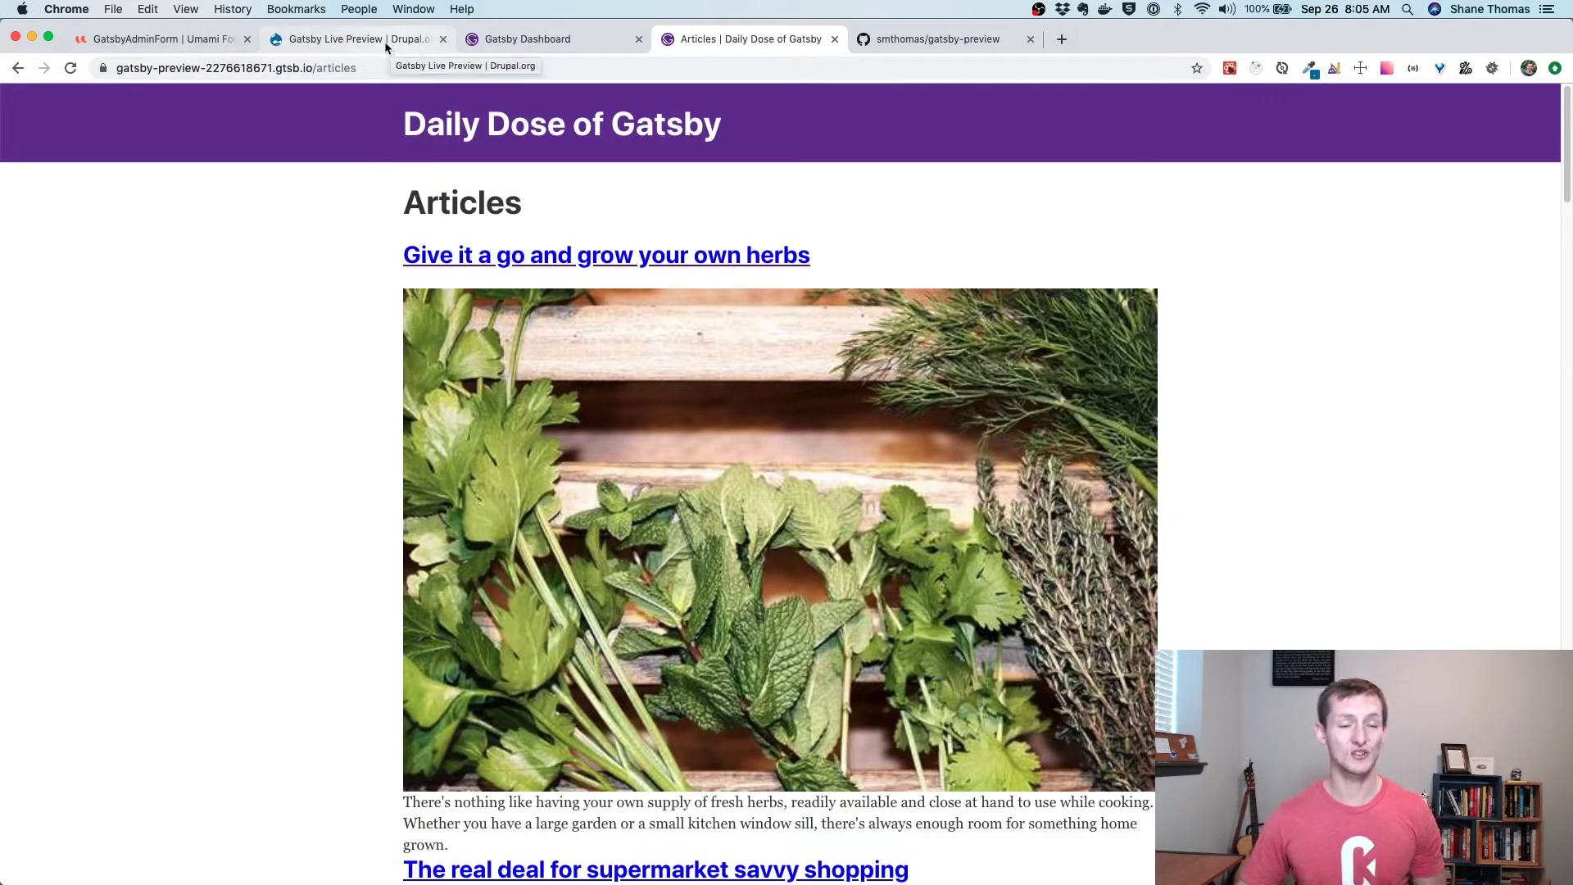
{"action": "left_click", "coordinate": [528, 39]}
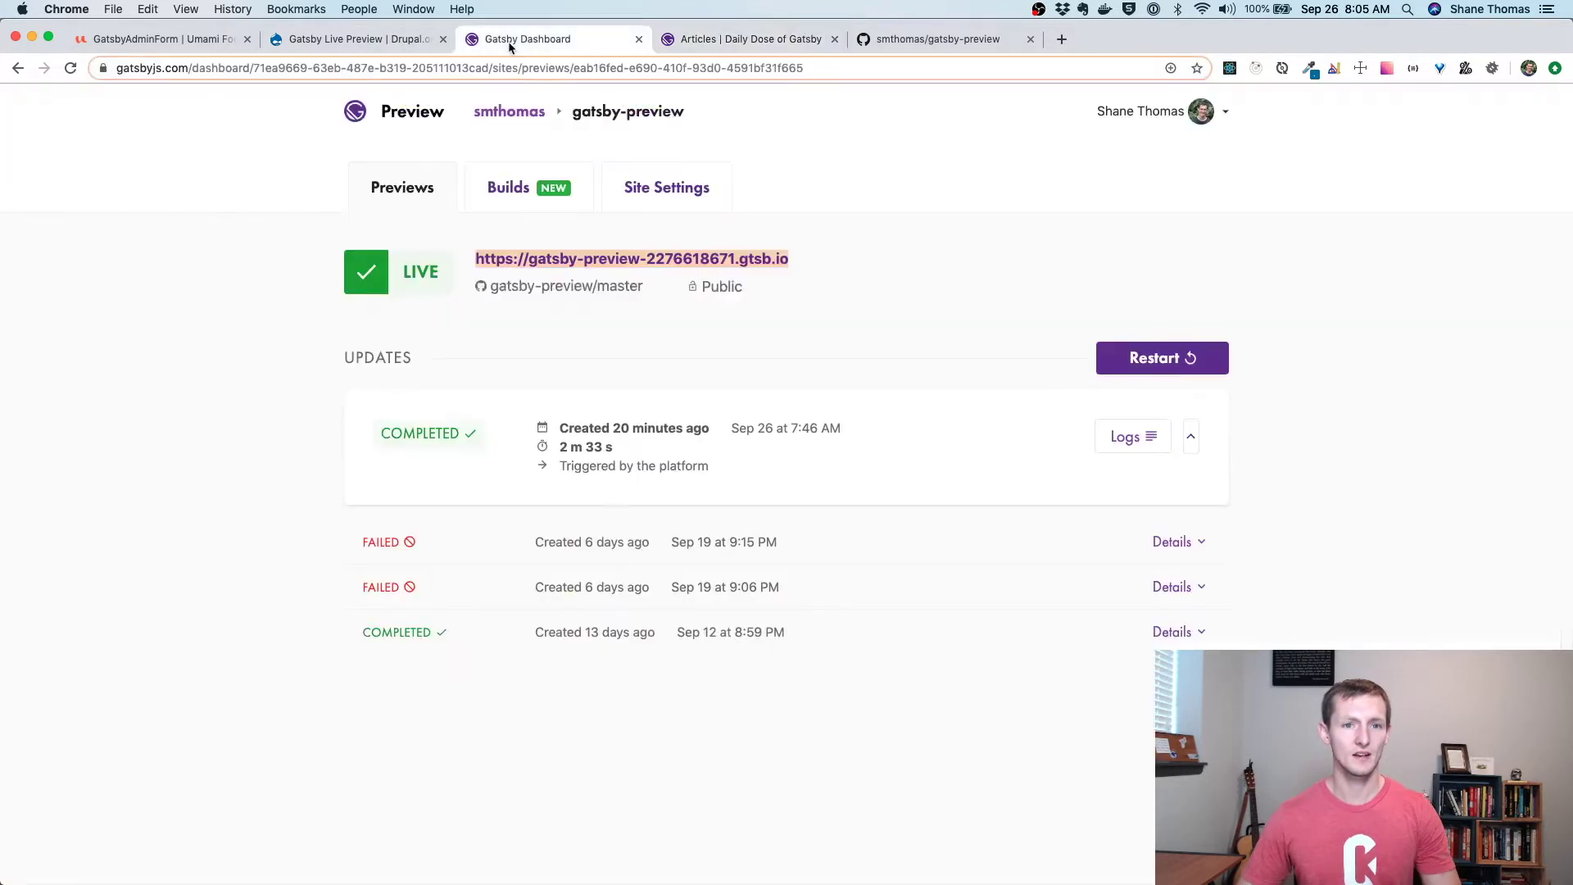
{"action": "left_click", "coordinate": [167, 38]}
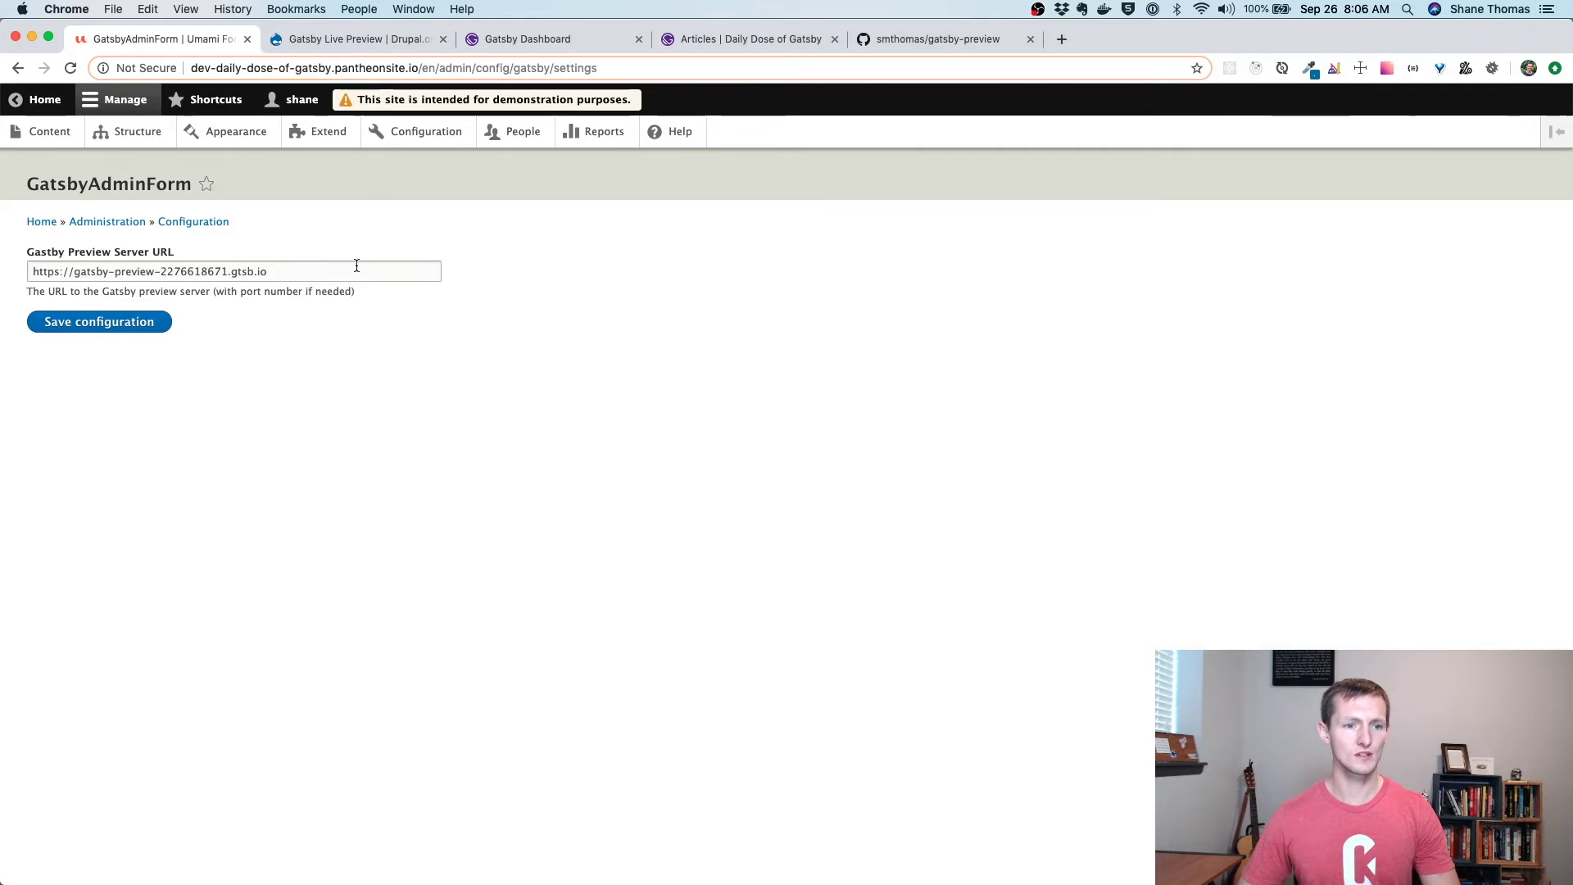
{"action": "left_click_drag", "start_coordinate": [355, 270], "coordinate": [23, 262]}
{"action": "key", "text": "super+v"}
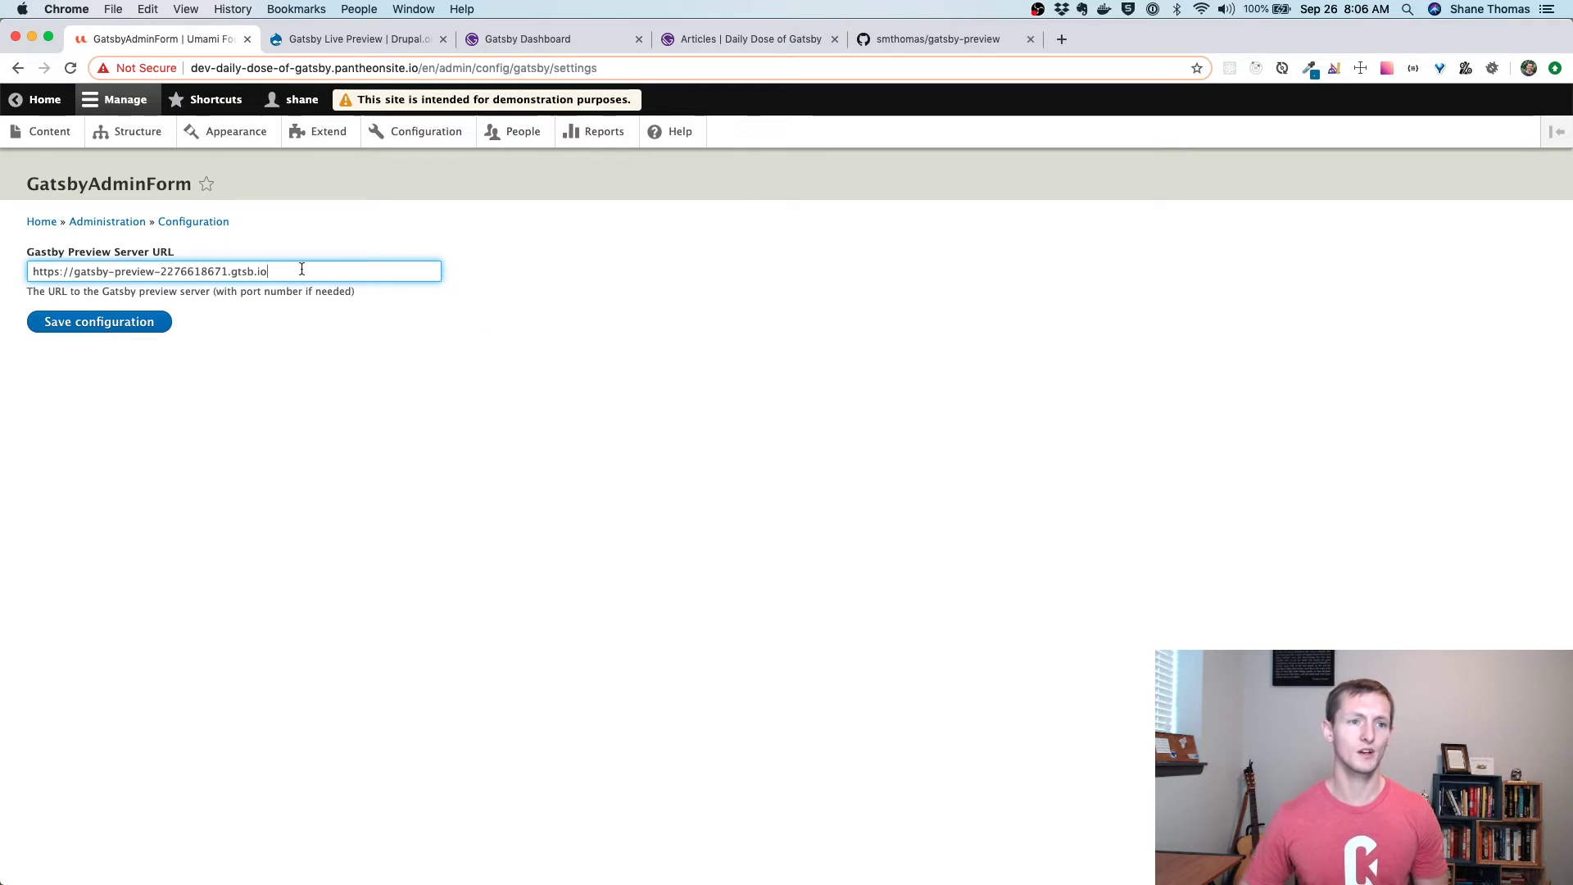
Change the title of the Drupal article "Give it a go and grow your own herbs" to "Give it a go and grow your own fruit"
{"action": "left_click", "coordinate": [52, 139]}
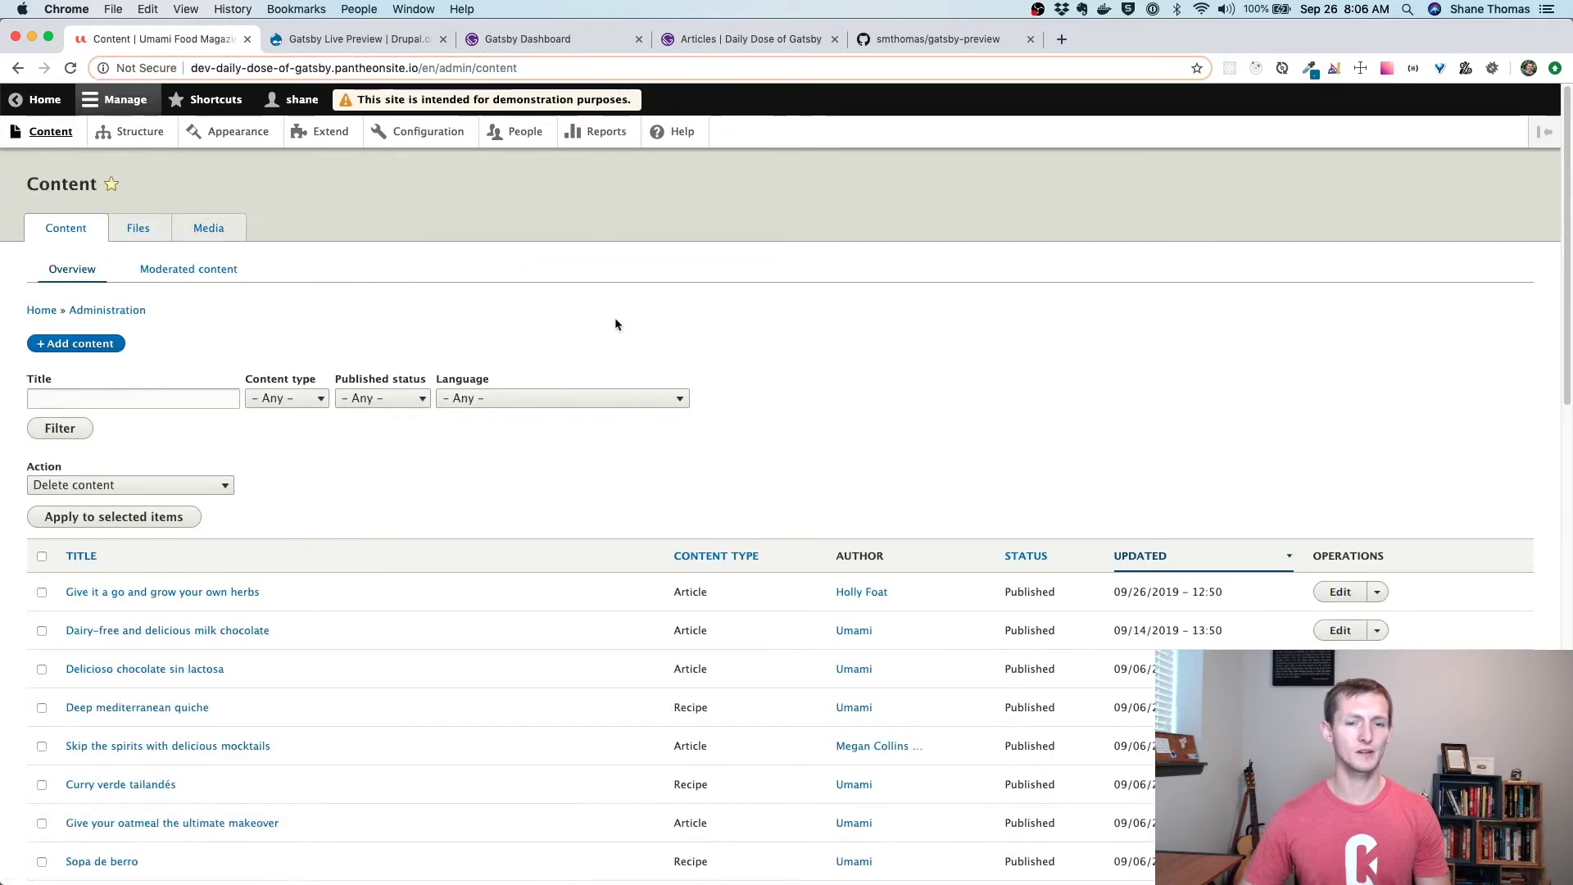
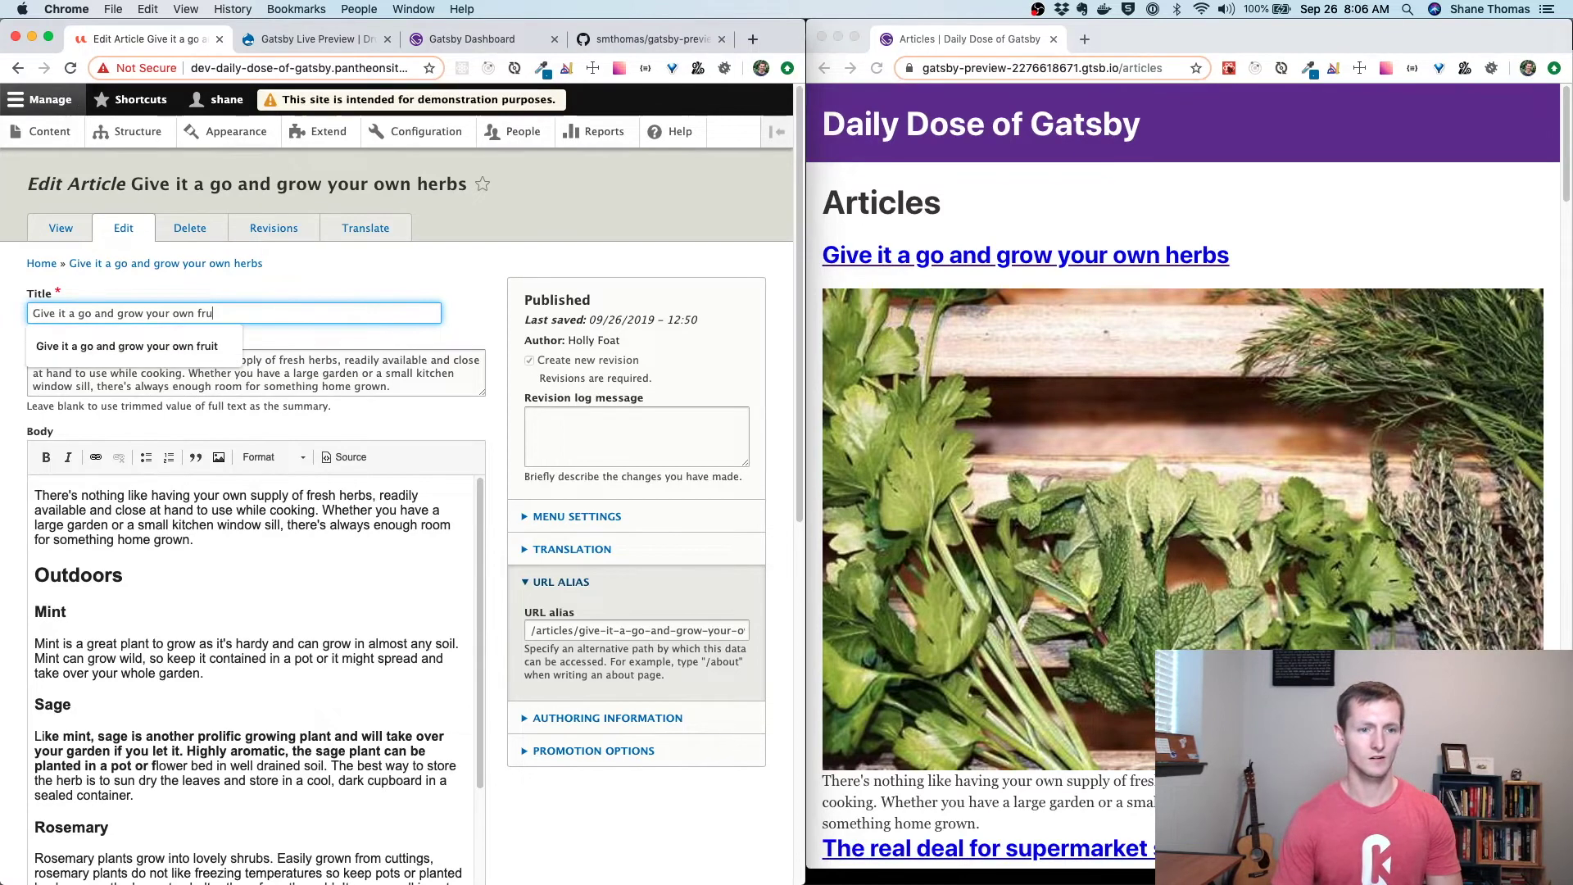
{"action": "left_click", "coordinate": [304, 293]}
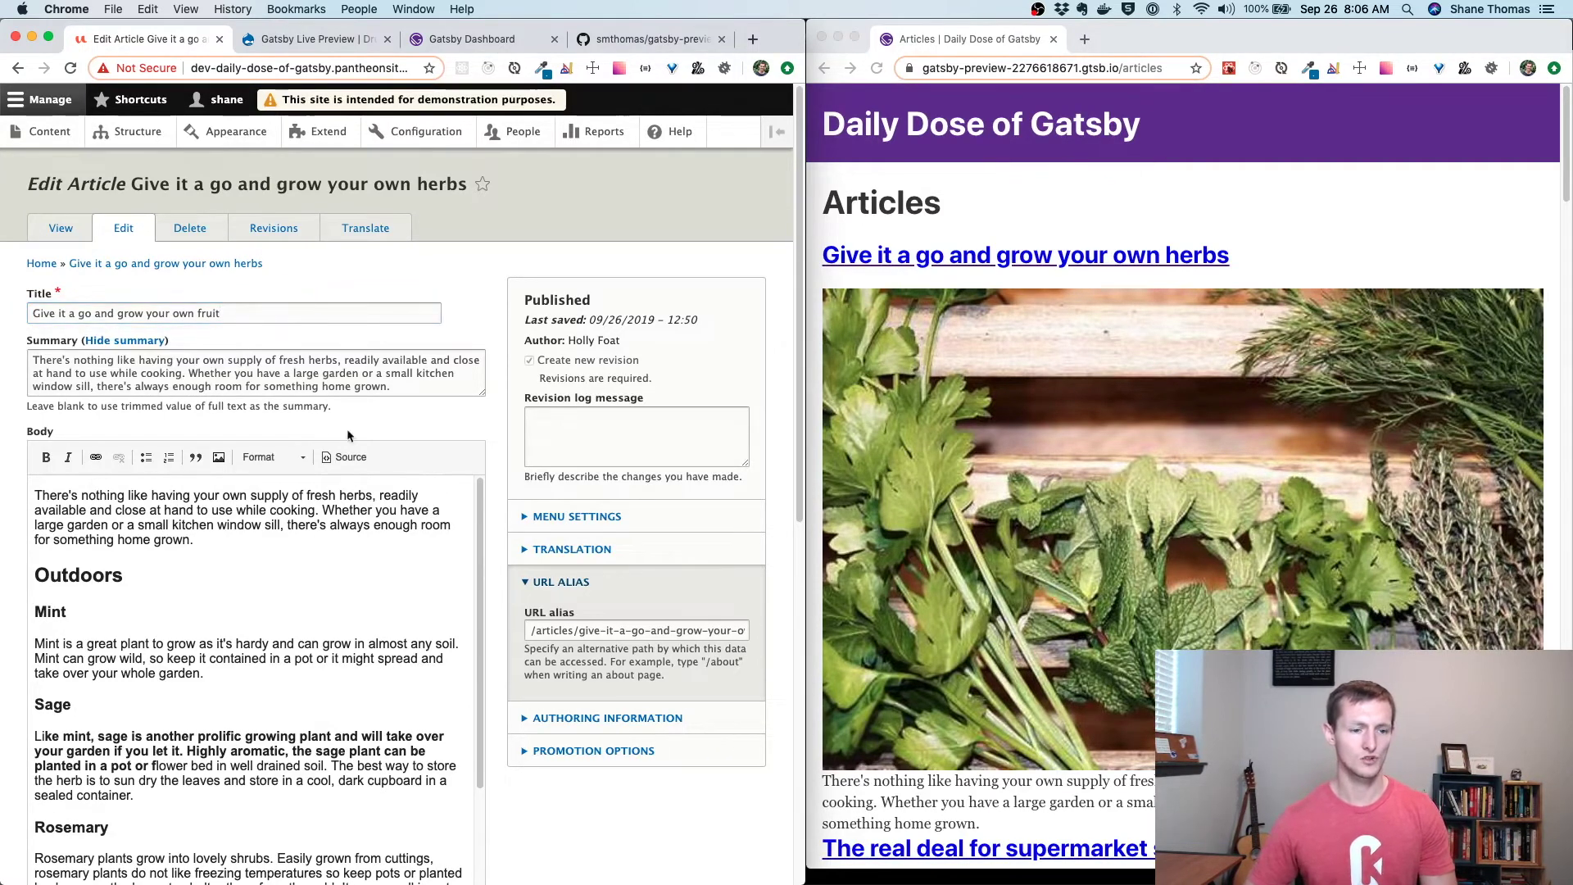
Make the paragraph under the Mint heading bold in the article's body
{"action": "scroll", "coordinate": [390, 498], "scroll_direction": "down", "scroll_amount": 1}
{"action": "triple_click", "coordinate": [201, 655]}
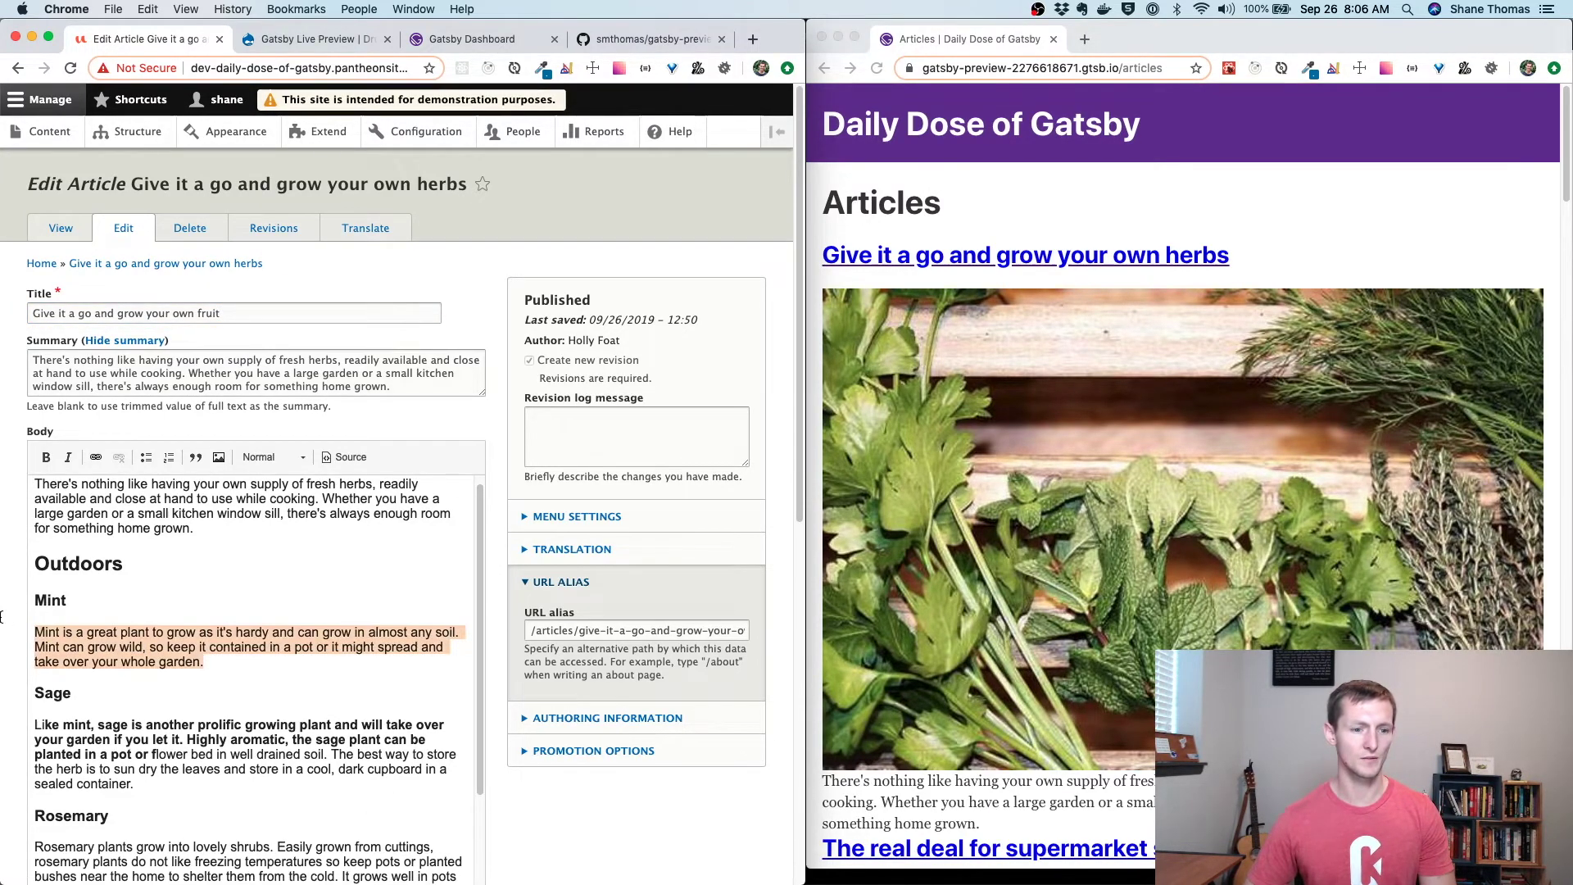
{"action": "left_click", "coordinate": [45, 458]}
{"action": "scroll", "coordinate": [364, 611], "scroll_direction": "down", "scroll_amount": 3}
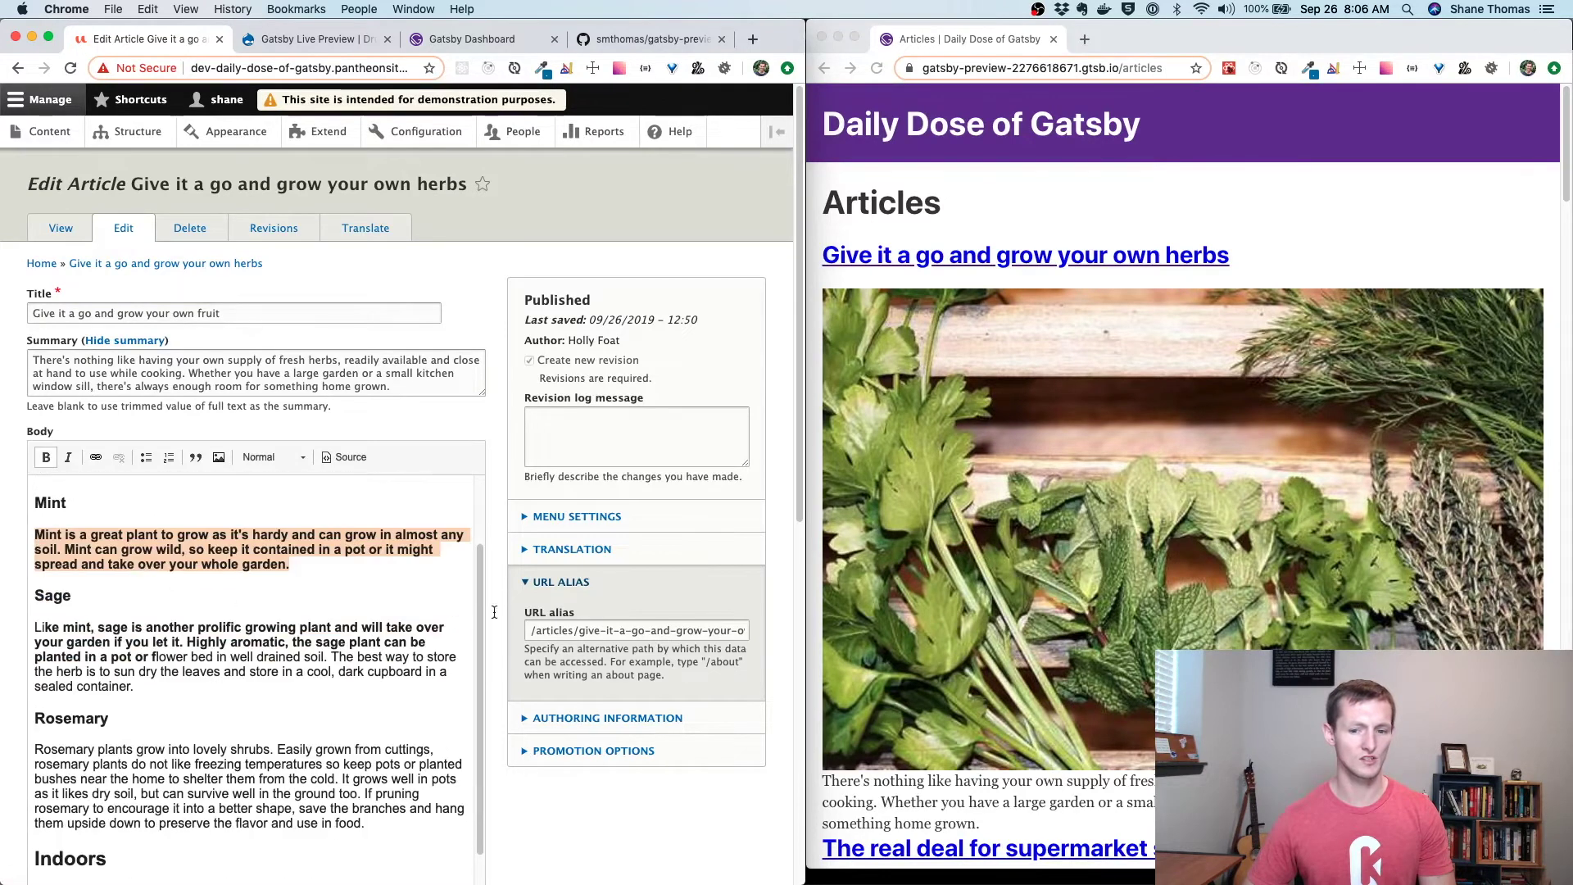
{"action": "scroll", "coordinate": [203, 590], "scroll_direction": "up", "scroll_amount": 3}
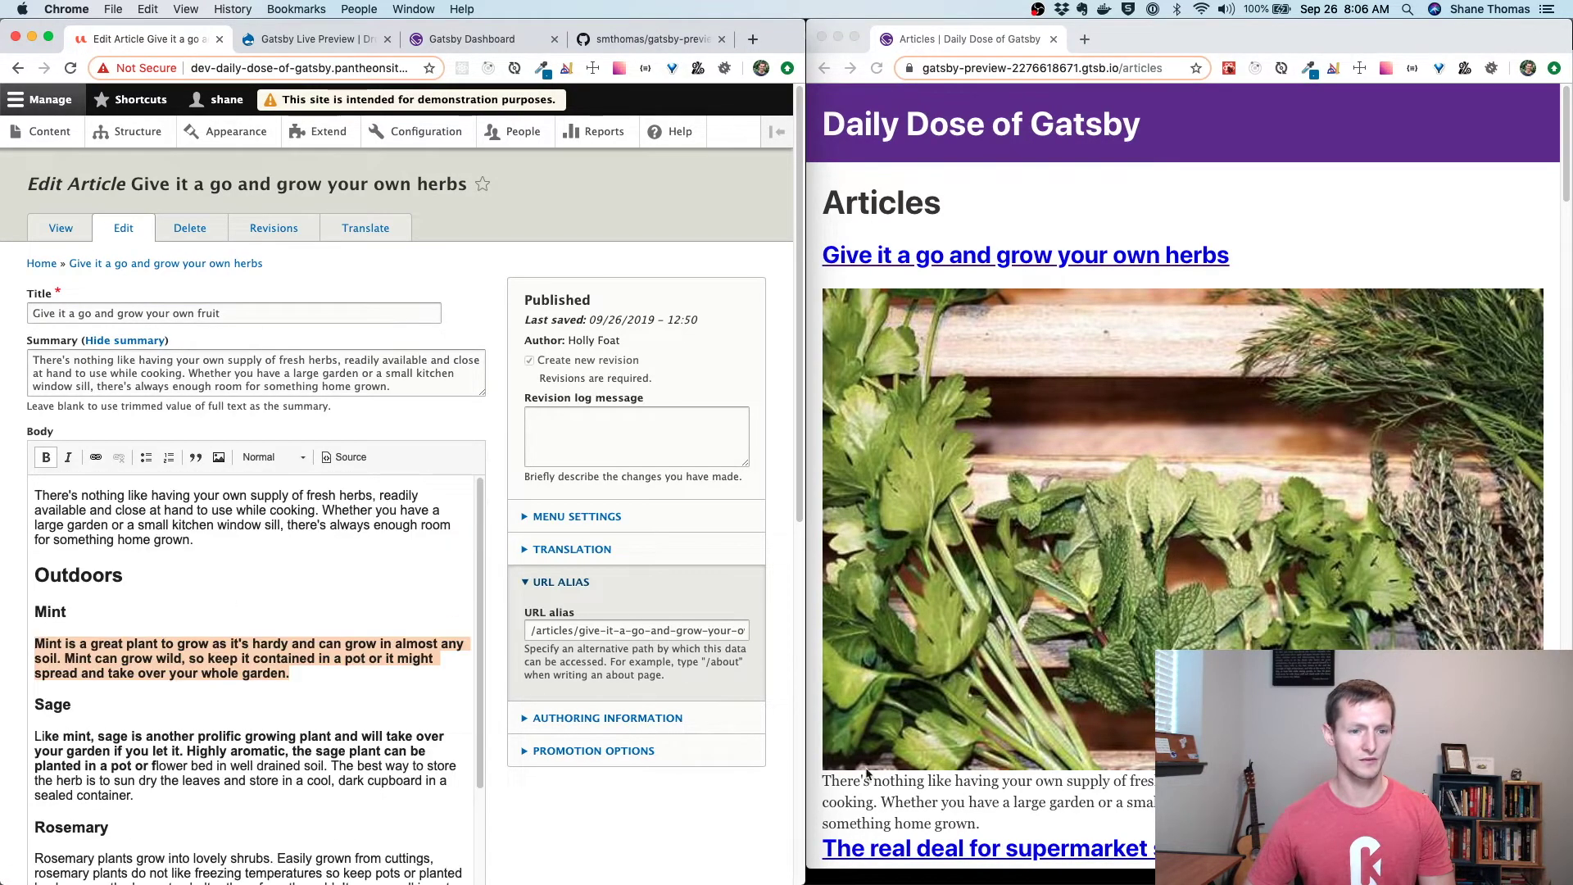
{"action": "scroll", "coordinate": [1024, 596], "scroll_direction": "down", "scroll_amount": 3}
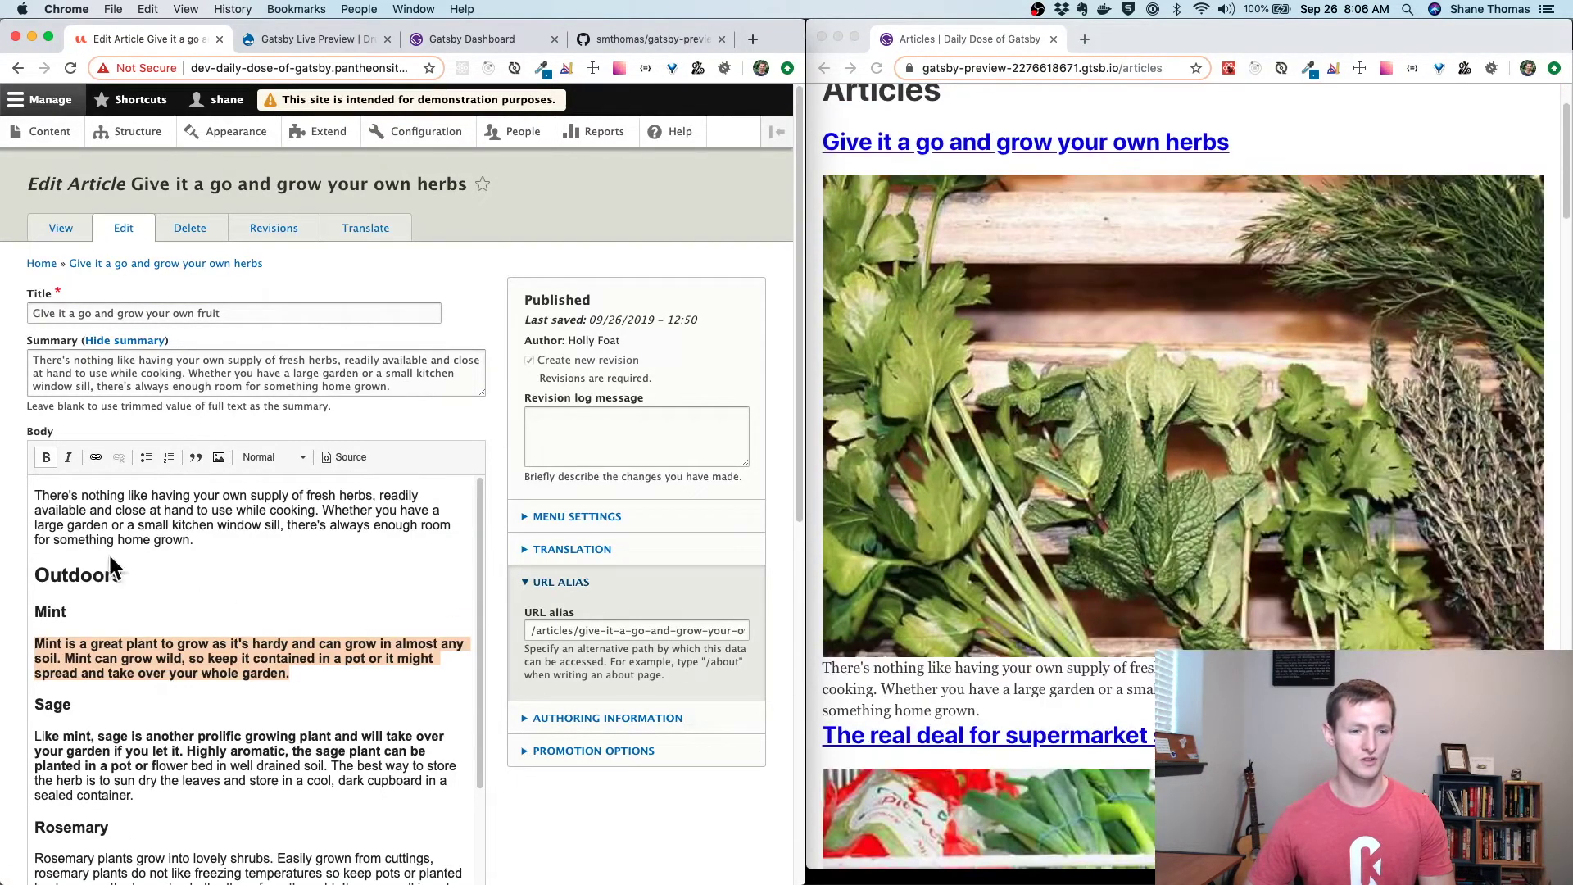
Change "There's" to "There is" at the start of the article's body and save the article
{"action": "left_click", "coordinate": [96, 492]}
{"action": "key", "text": "BackSpace"}
{"action": "key", "text": "BackSpace"}
{"action": "type", "text": "is"}
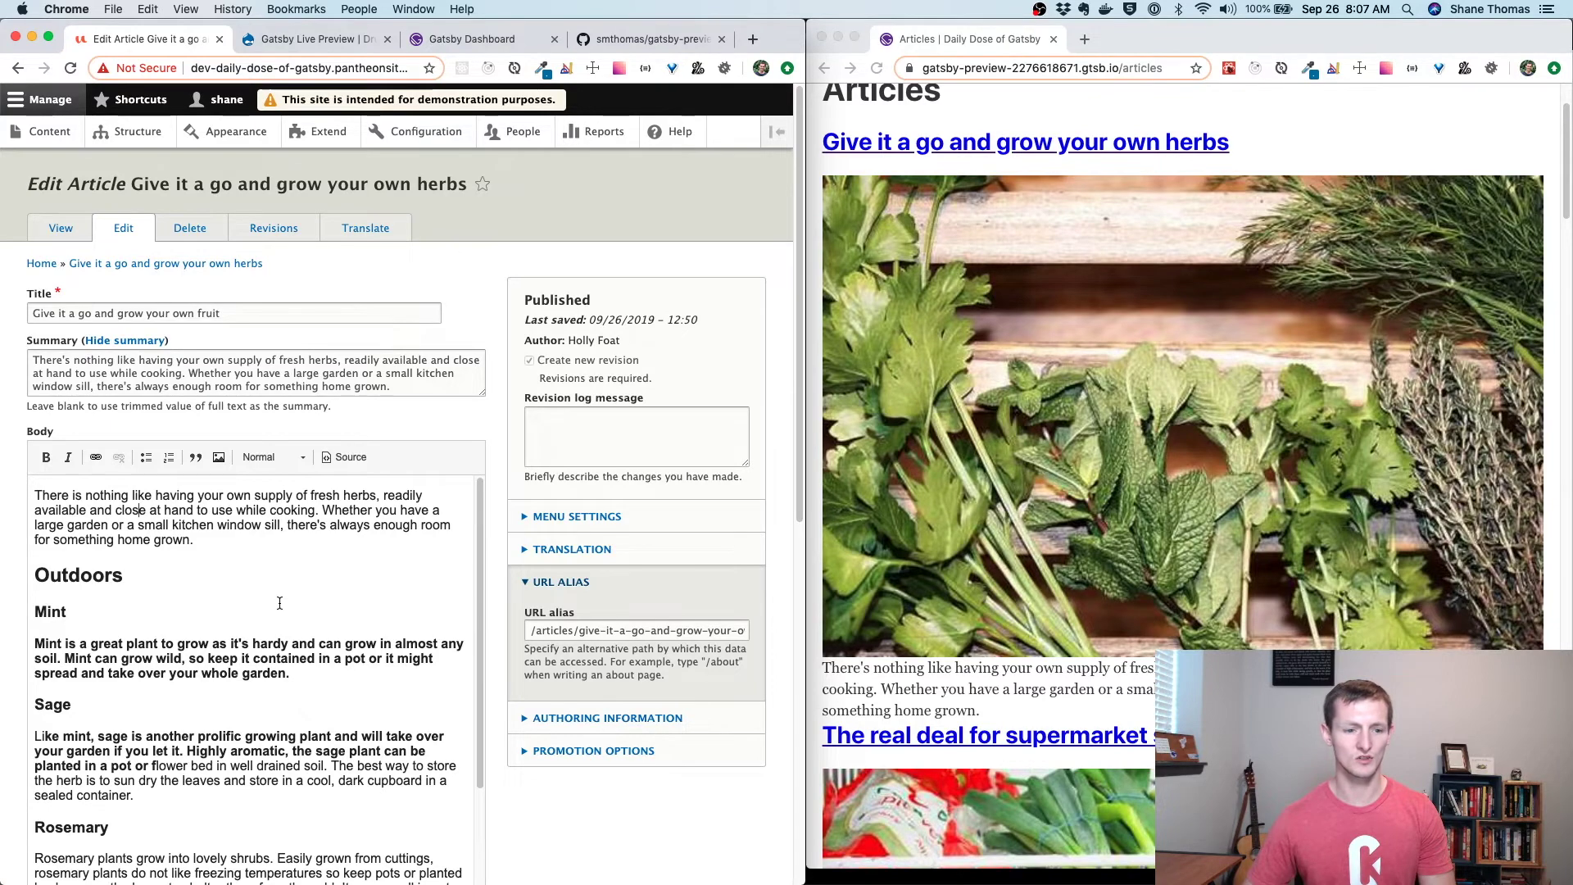
{"action": "scroll", "coordinate": [24, 532], "scroll_direction": "down", "scroll_amount": 10}
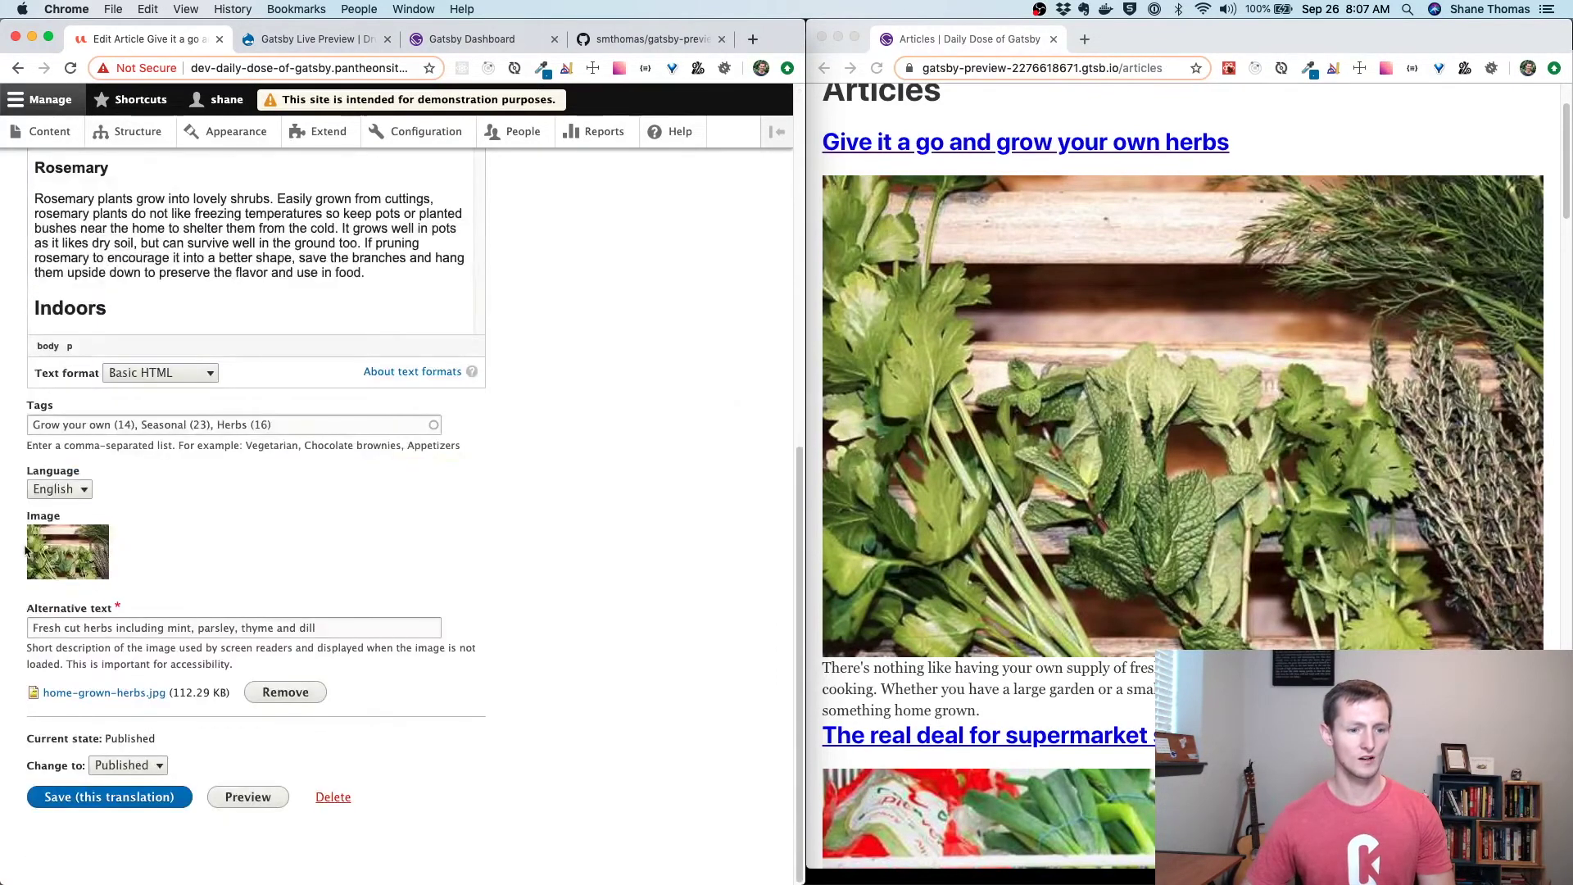
{"action": "left_click", "coordinate": [82, 799]}
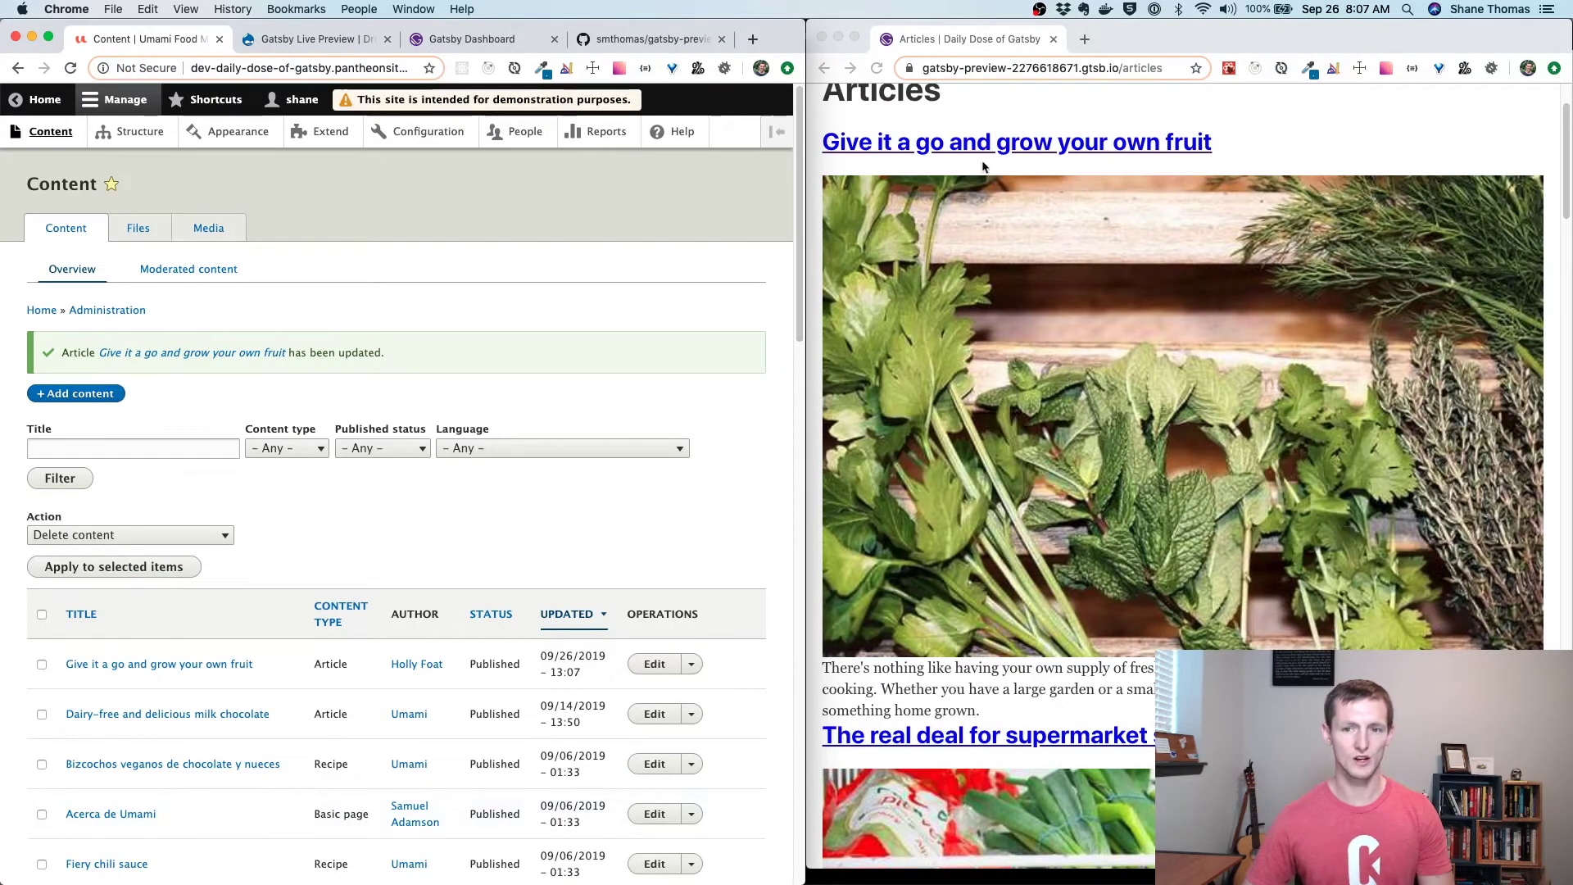
Open the "Give it a go and grow your own fruit" article in the Gatsby preview and check its intro and Mint paragraphs
{"action": "left_click", "coordinate": [1250, 135]}
{"action": "left_click", "coordinate": [1154, 143]}
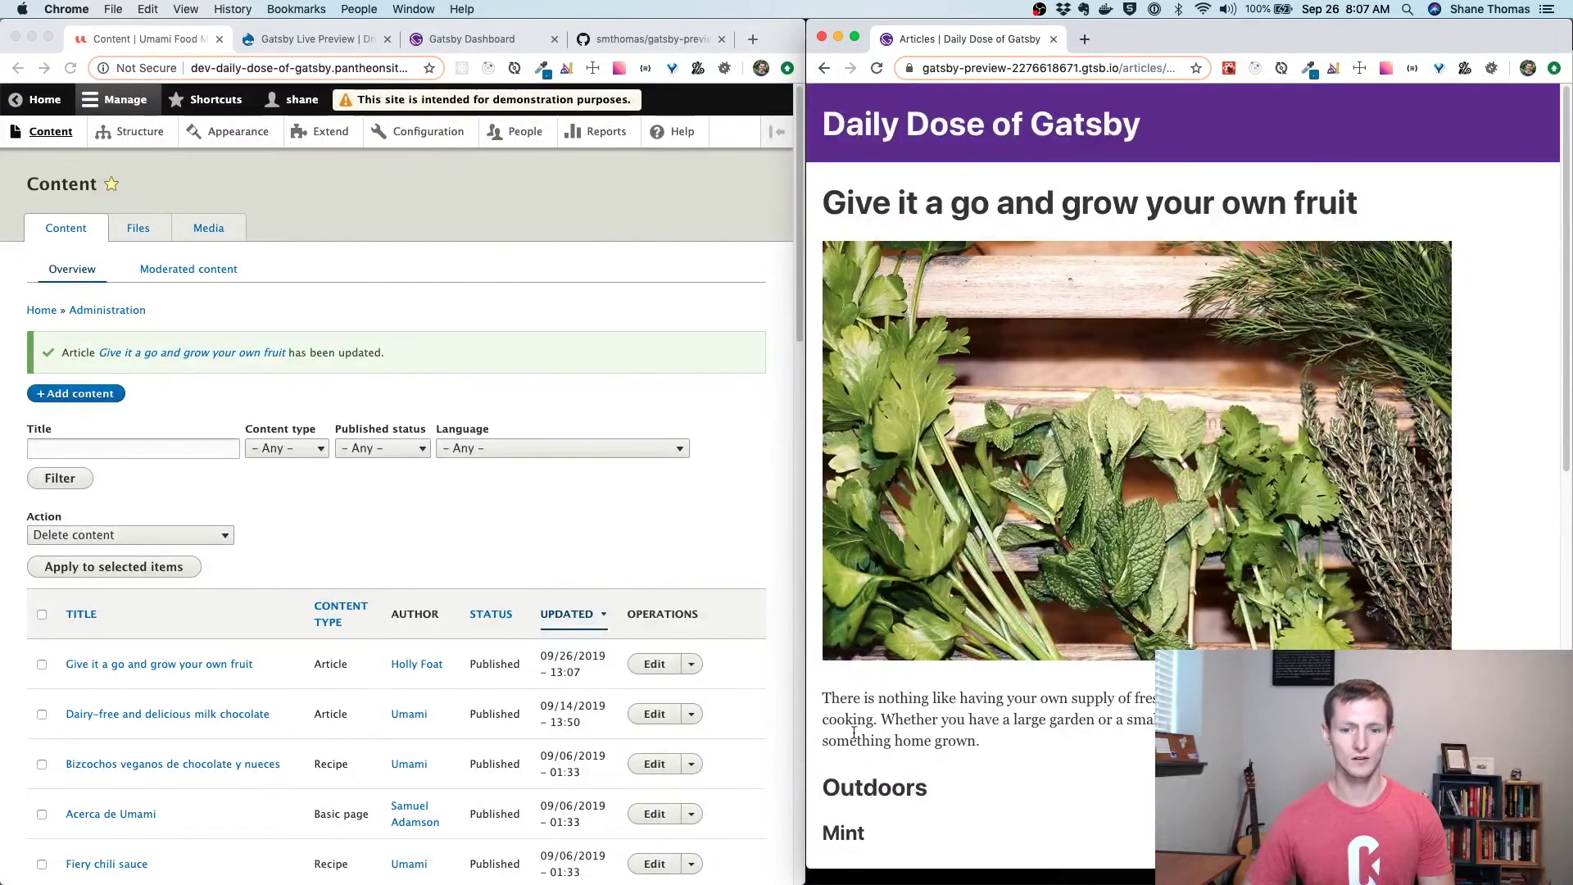
{"action": "scroll", "coordinate": [1029, 747], "scroll_direction": "down", "scroll_amount": 3}
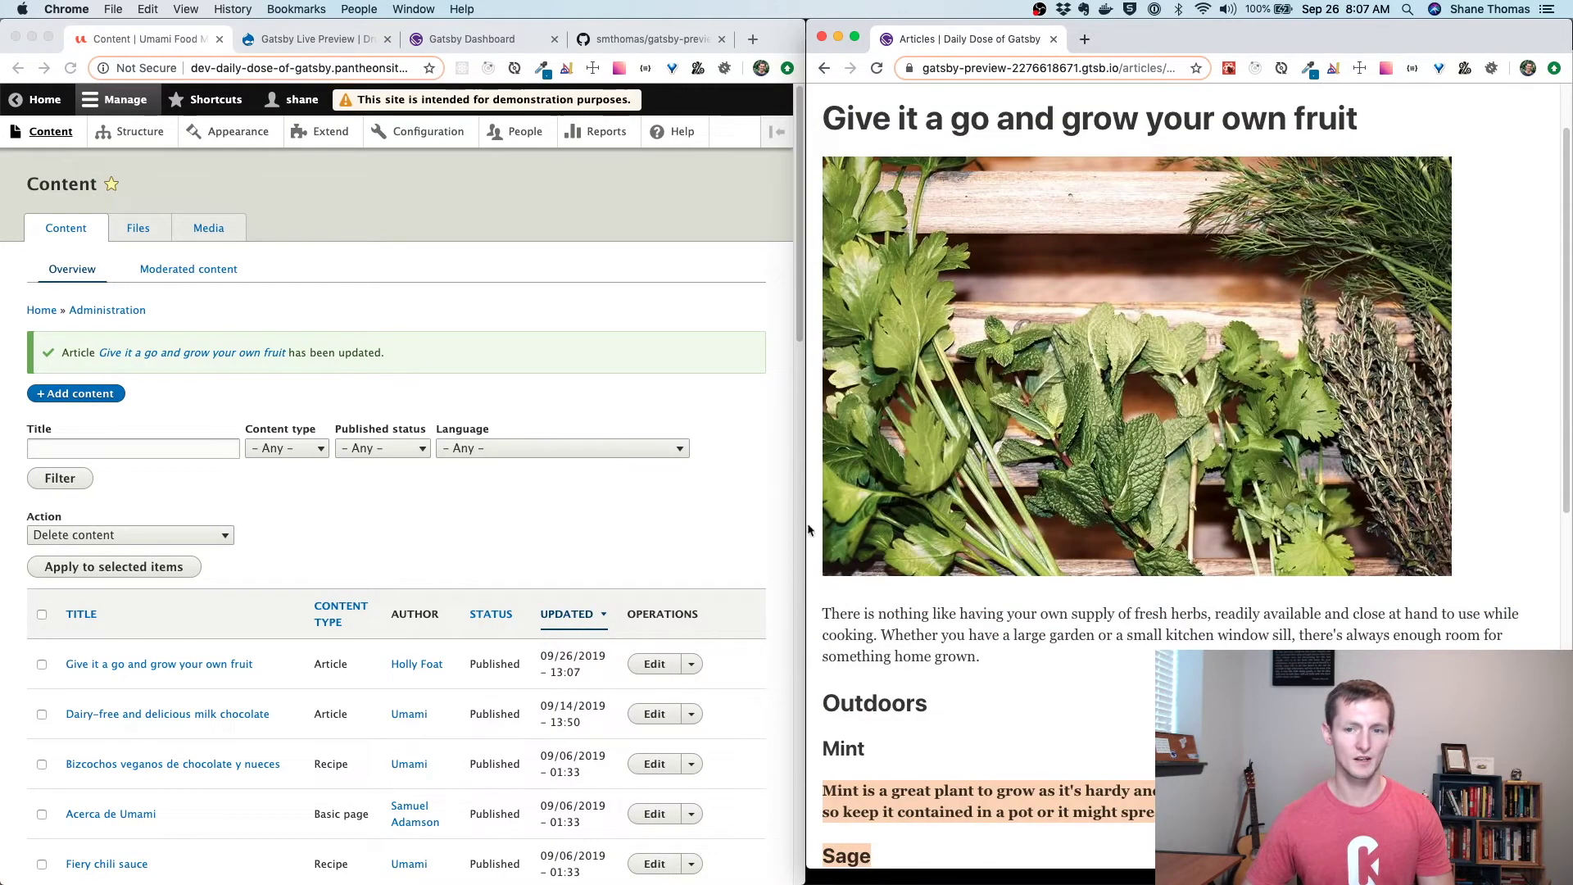
Edit the "Give it a go and grow your own fruit" article again and replace its image with cklogo.png from the Random Images folder
{"action": "left_click", "coordinate": [654, 666]}
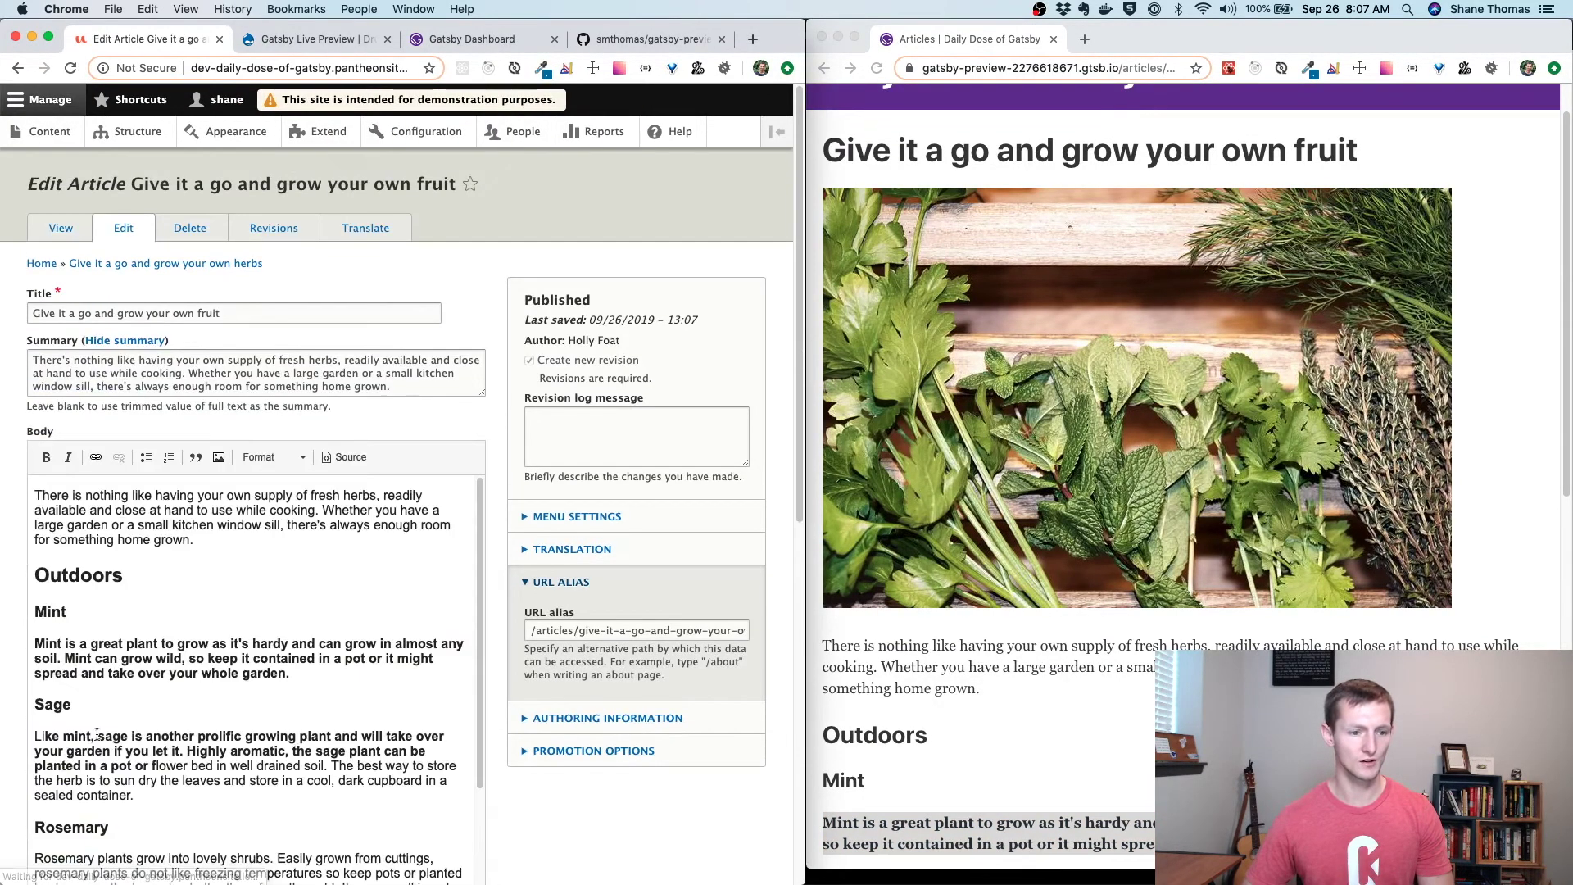
{"action": "scroll", "coordinate": [99, 706], "scroll_direction": "down", "scroll_amount": 10}
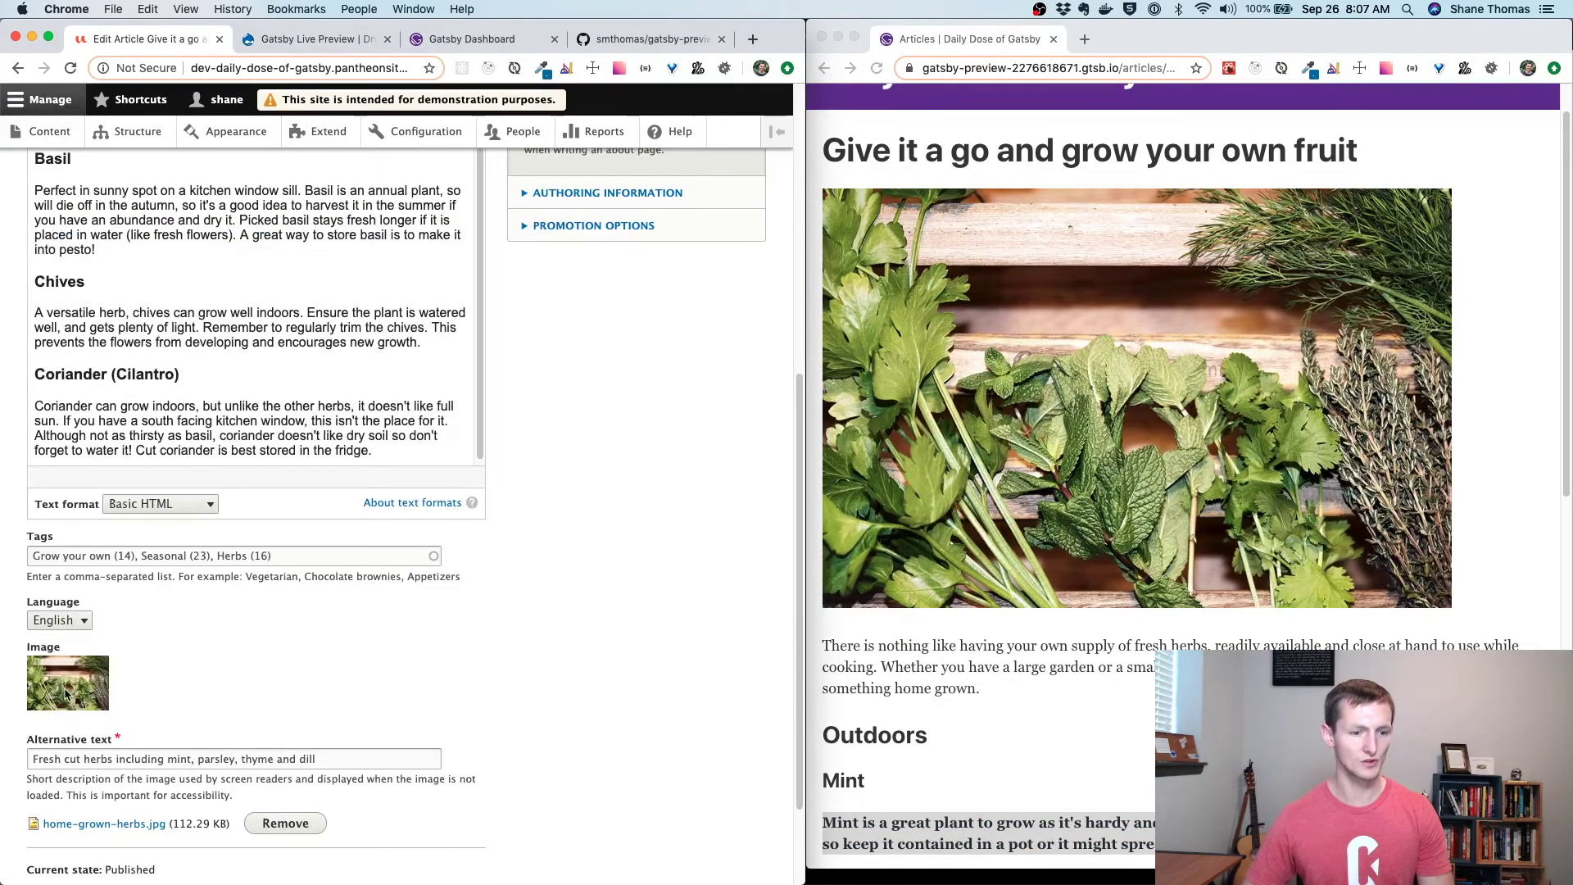
{"action": "scroll", "coordinate": [102, 697], "scroll_direction": "down", "scroll_amount": 2}
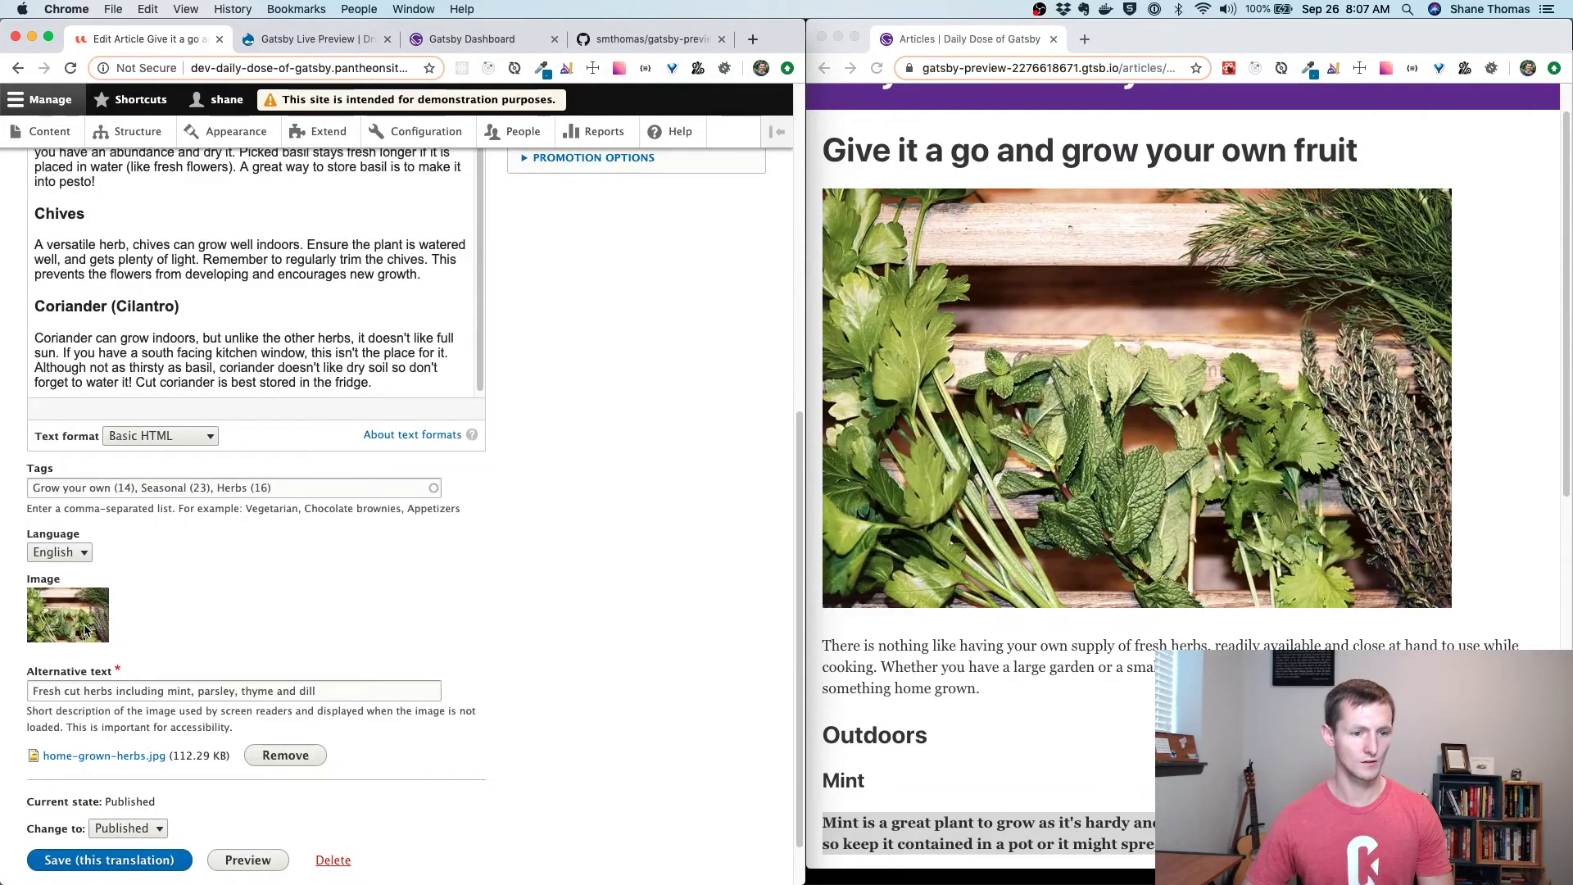
{"action": "scroll", "coordinate": [137, 626], "scroll_direction": "down", "scroll_amount": 1}
{"action": "left_click", "coordinate": [265, 746]}
{"action": "left_click", "coordinate": [64, 640]}
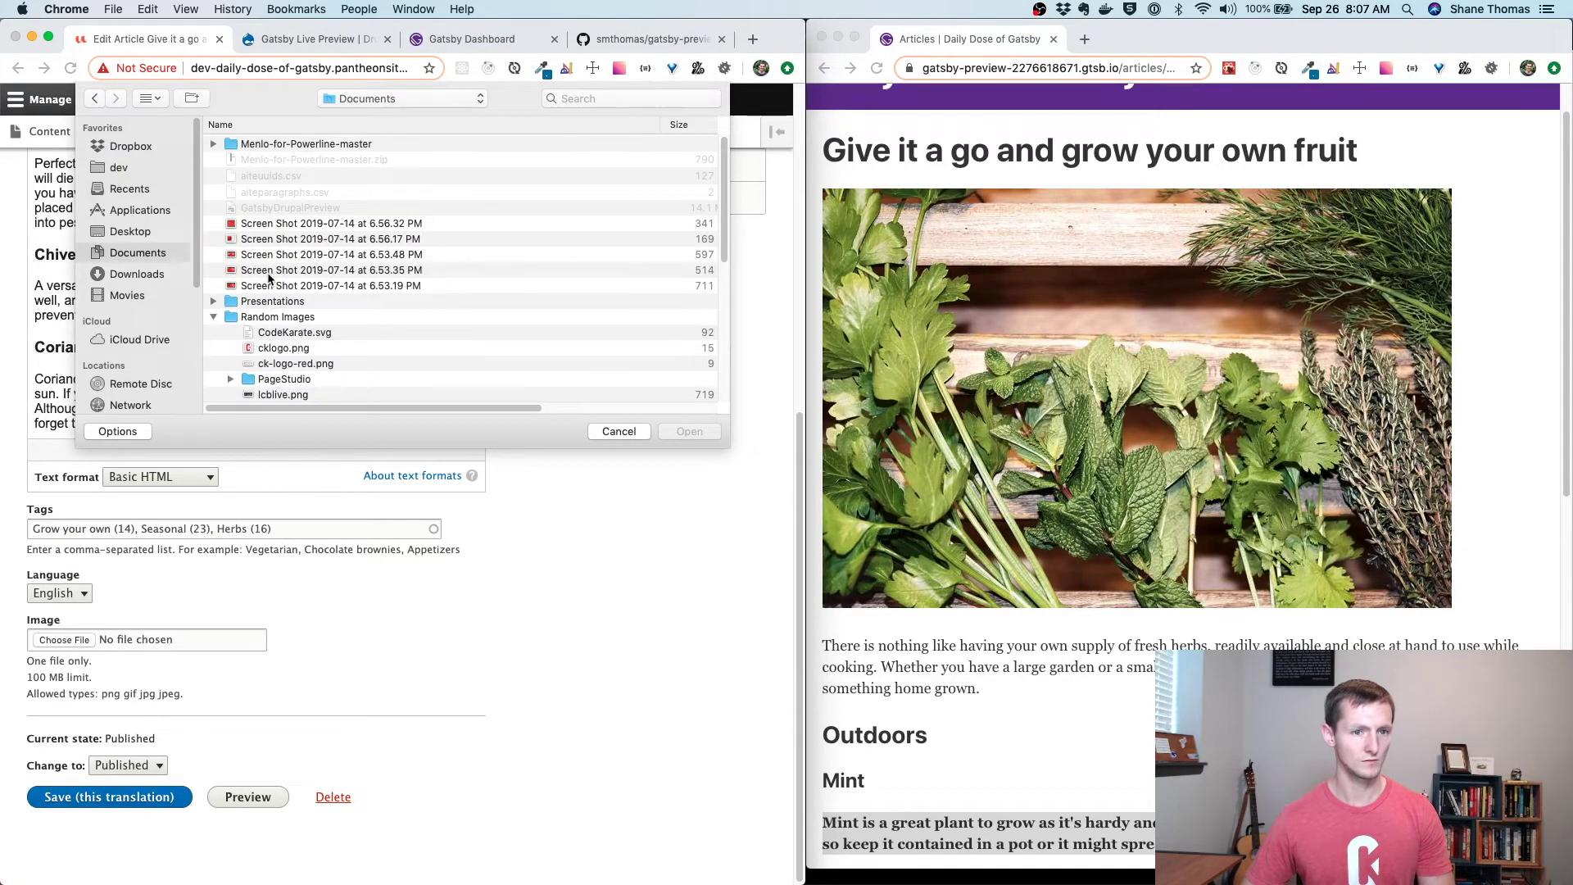
{"action": "scroll", "coordinate": [332, 336], "scroll_direction": "down", "scroll_amount": 1}
{"action": "double_click", "coordinate": [287, 335]}
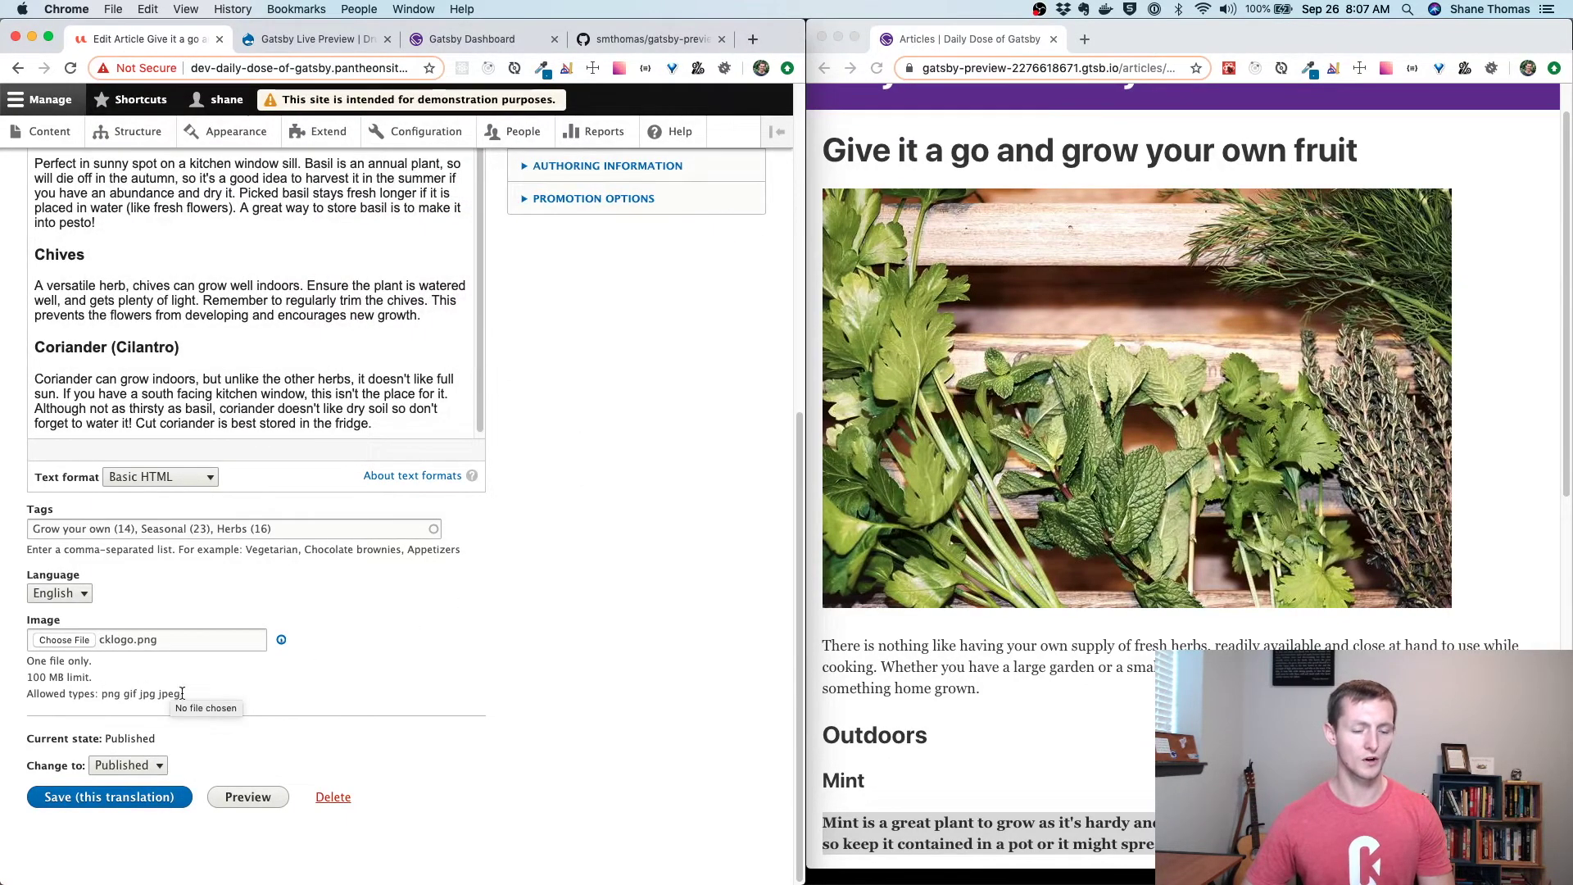
Set the new image's alternative text to "Code Karate Logo" and save the article
{"action": "scroll", "coordinate": [164, 696], "scroll_direction": "down", "scroll_amount": 2}
{"action": "left_click", "coordinate": [113, 702]}
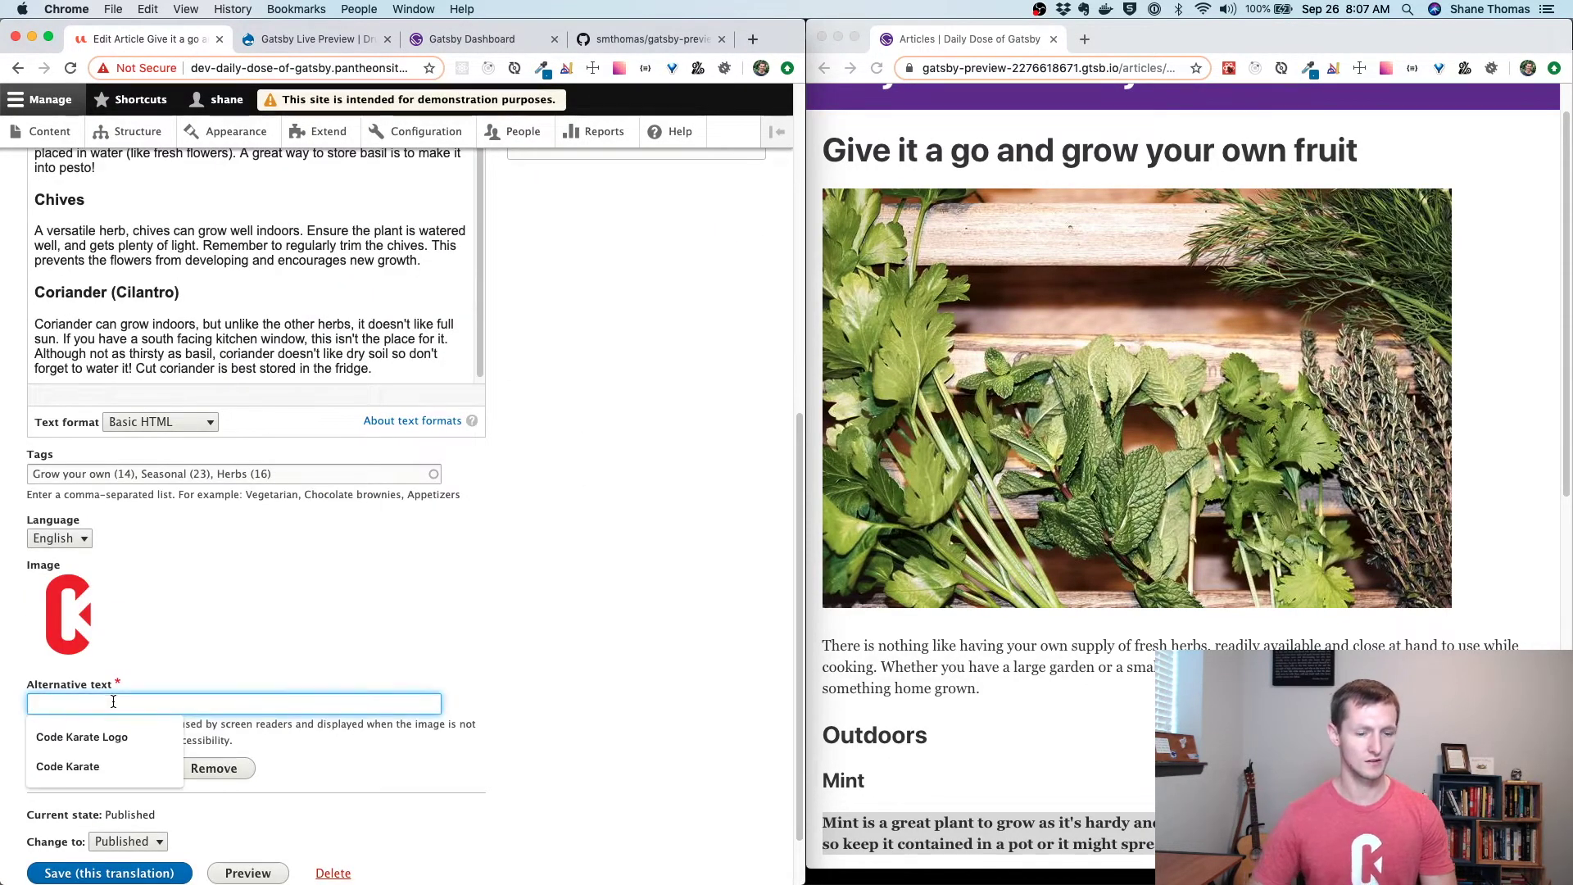
{"action": "left_click", "coordinate": [105, 735]}
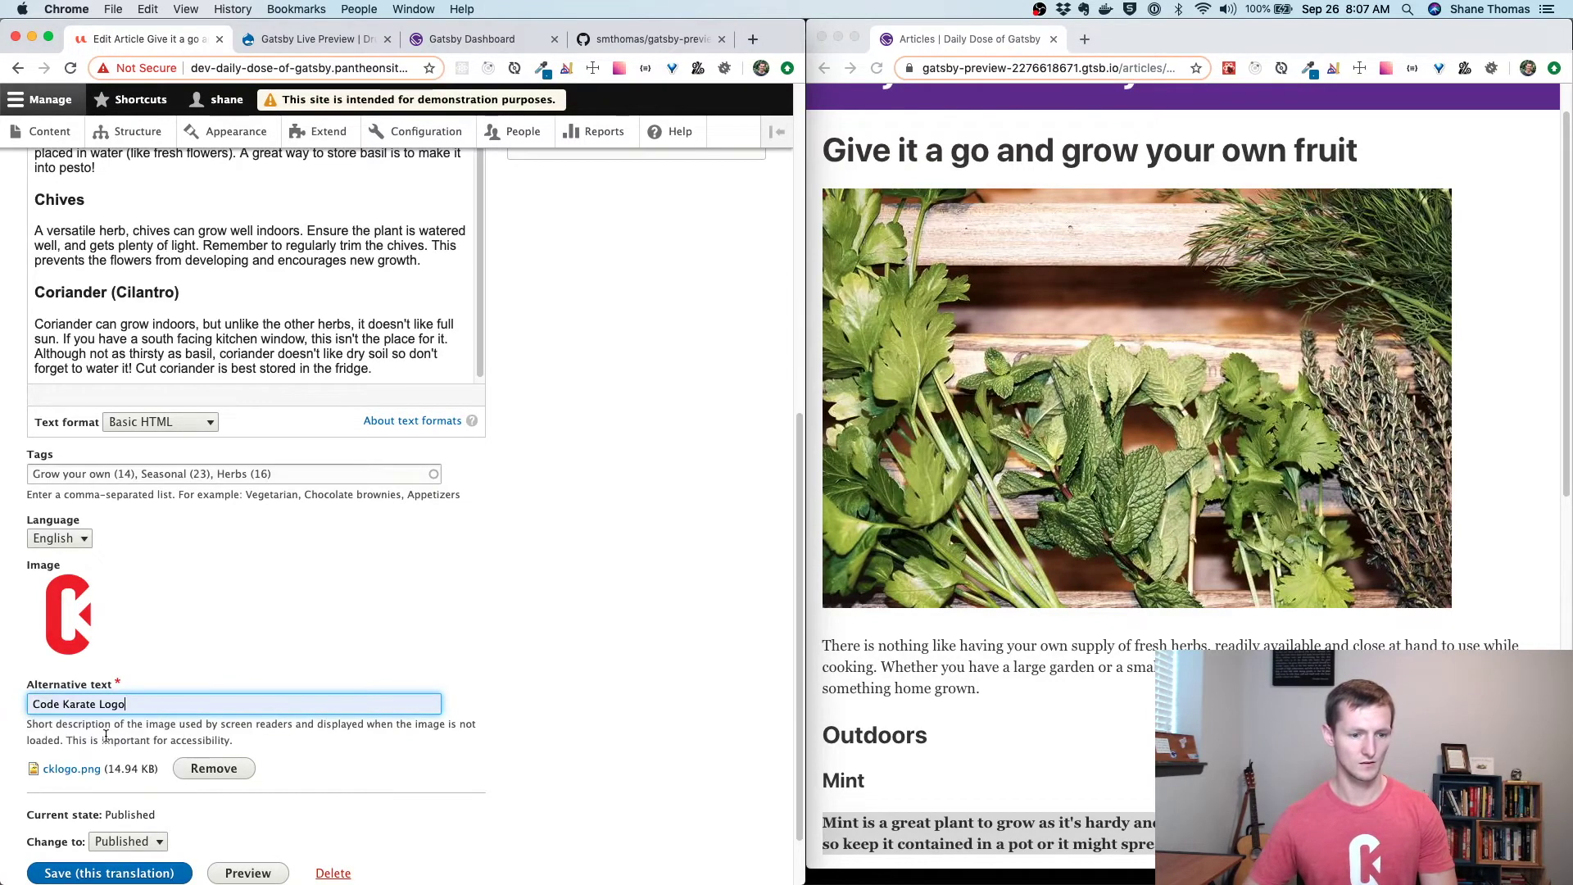
{"action": "scroll", "coordinate": [568, 640], "scroll_direction": "down", "scroll_amount": 2}
{"action": "left_click", "coordinate": [109, 796]}
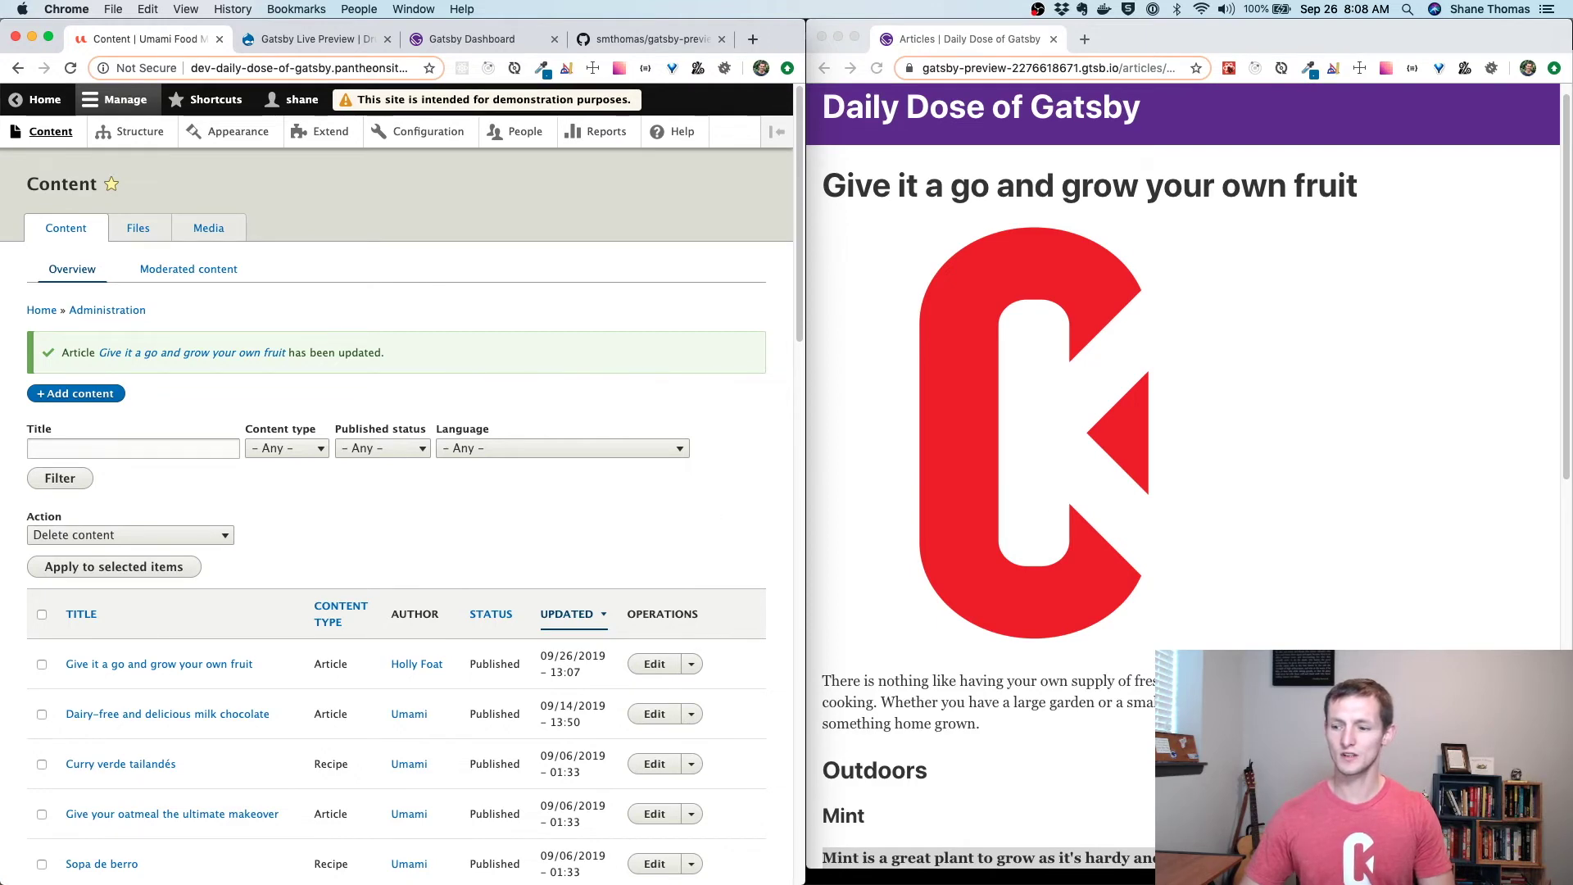
Switch to Visual Studio Code and examine the article query and the ArticleId page context in gatsby-node.js
{"action": "key", "text": "super+Tab"}
{"action": "left_click", "coordinate": [591, 512]}
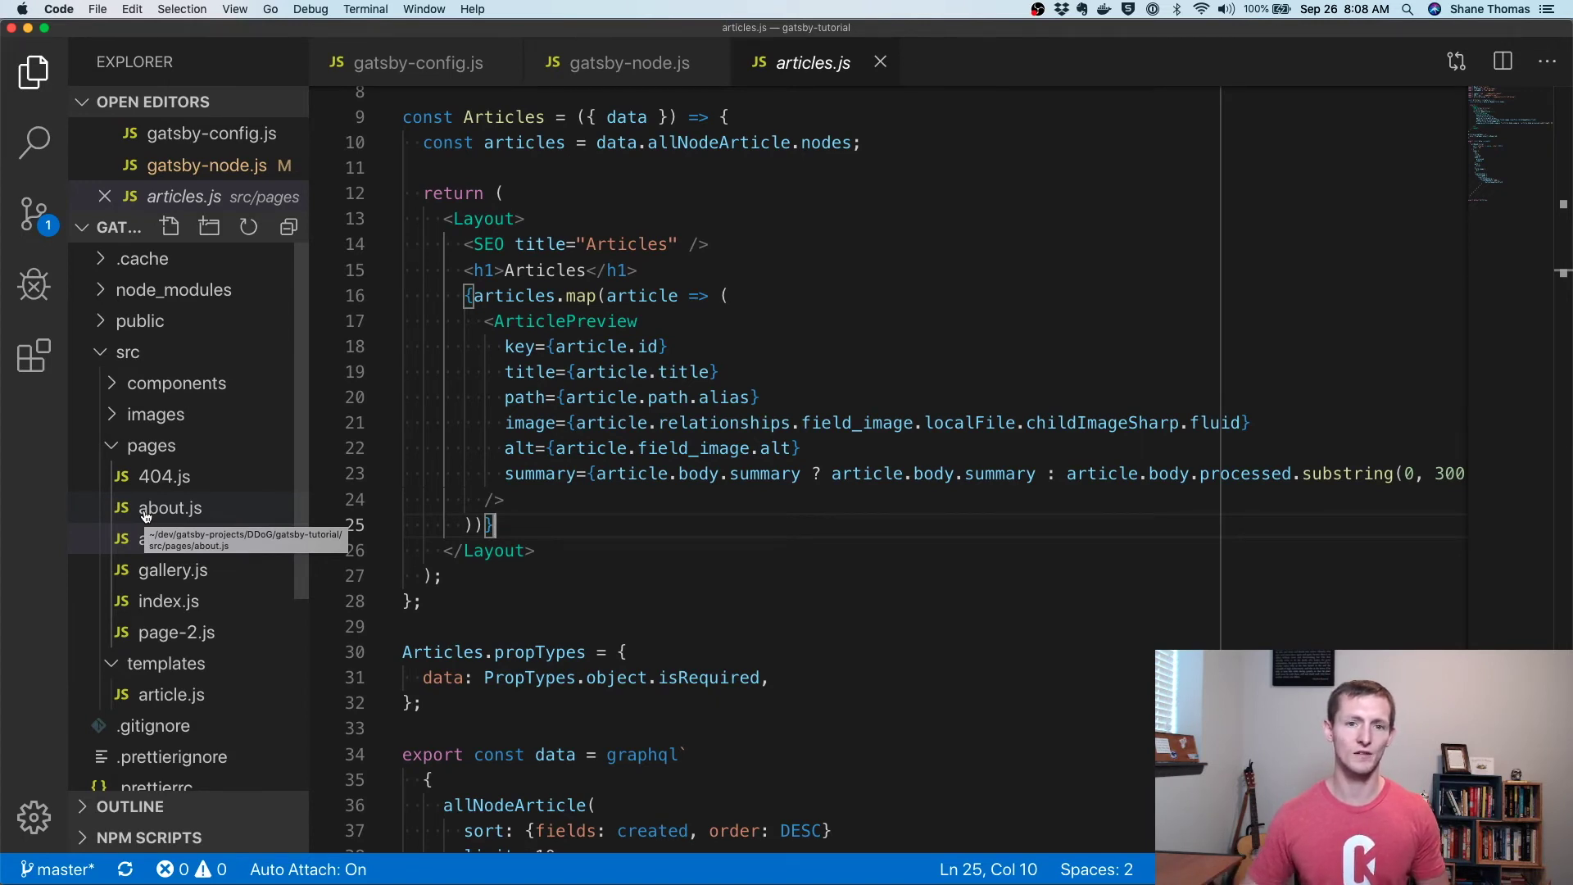
{"action": "left_click", "coordinate": [604, 65]}
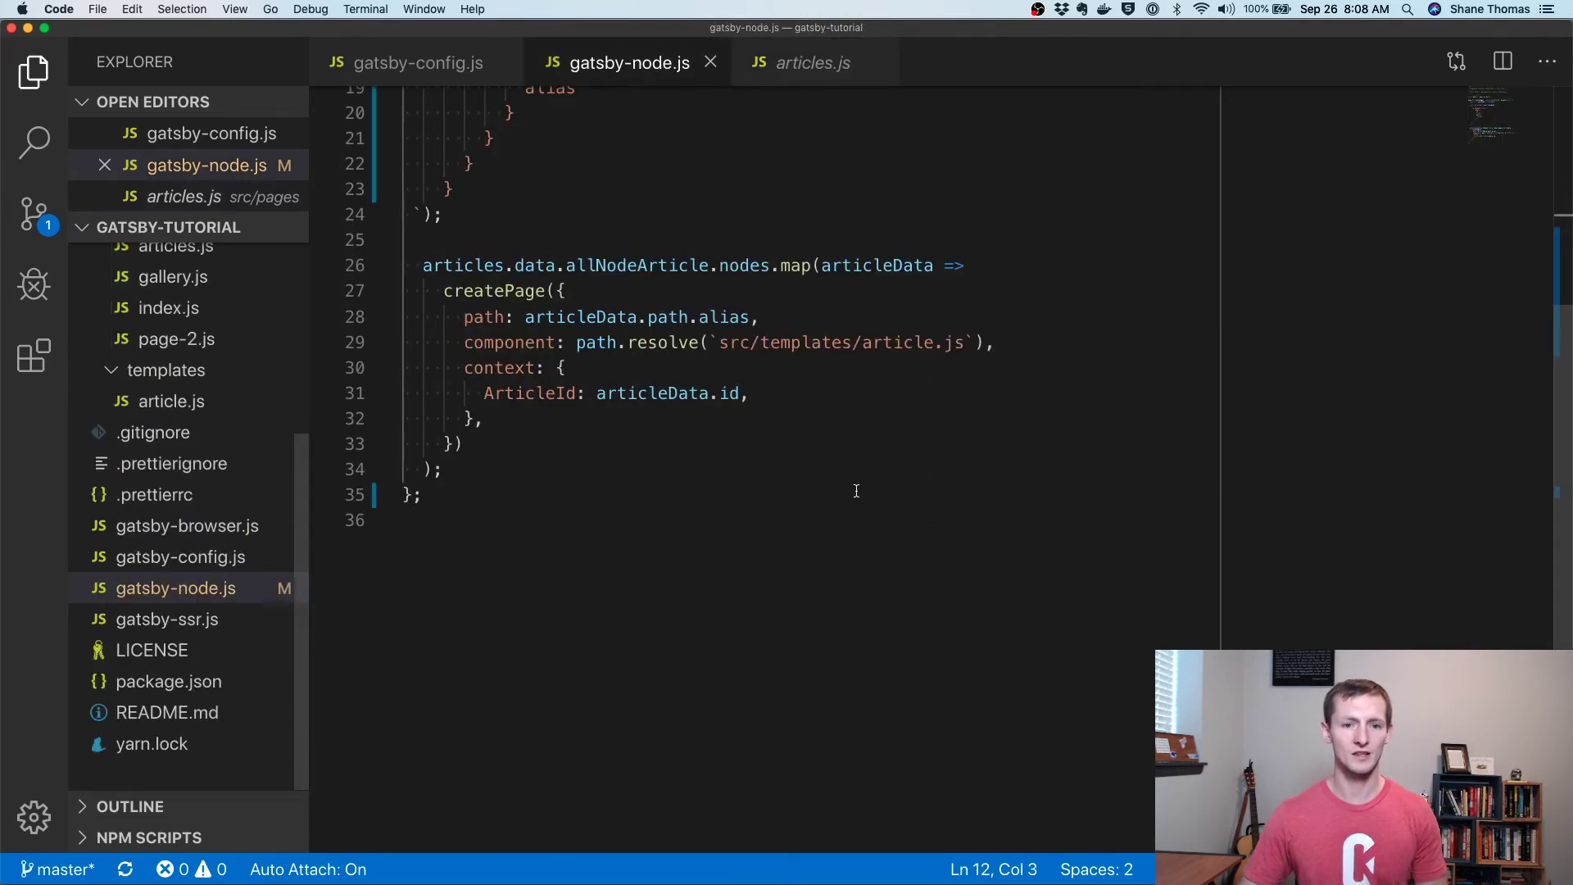
{"action": "scroll", "coordinate": [828, 483], "scroll_direction": "up", "scroll_amount": 6}
{"action": "left_click", "coordinate": [804, 459]}
{"action": "scroll", "coordinate": [738, 457], "scroll_direction": "down", "scroll_amount": 4}
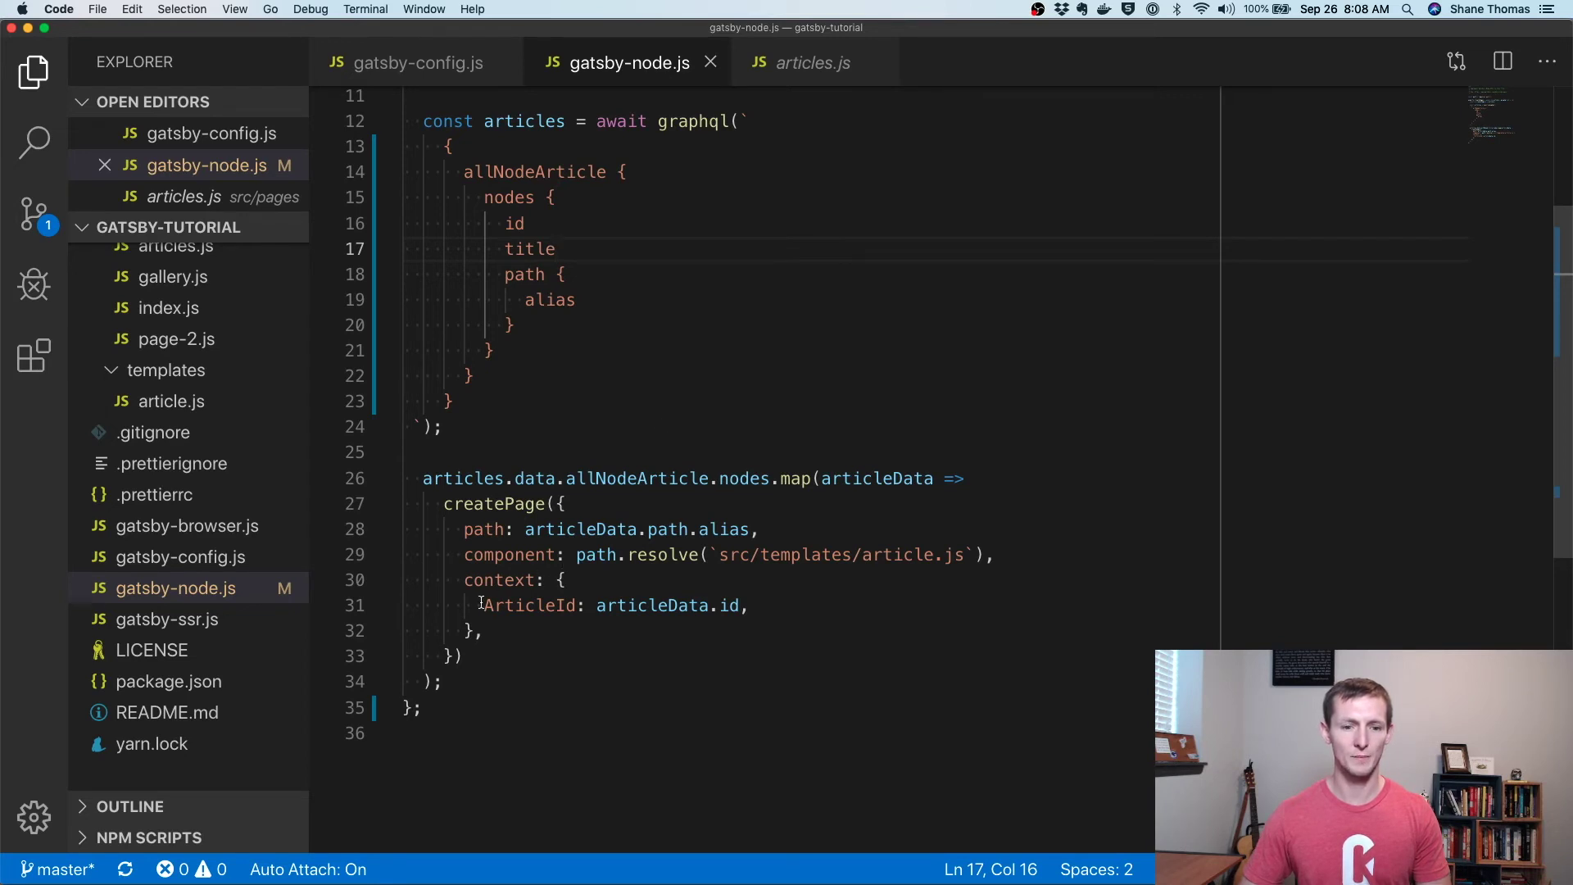
{"action": "left_click_drag", "start_coordinate": [749, 606], "coordinate": [485, 610]}
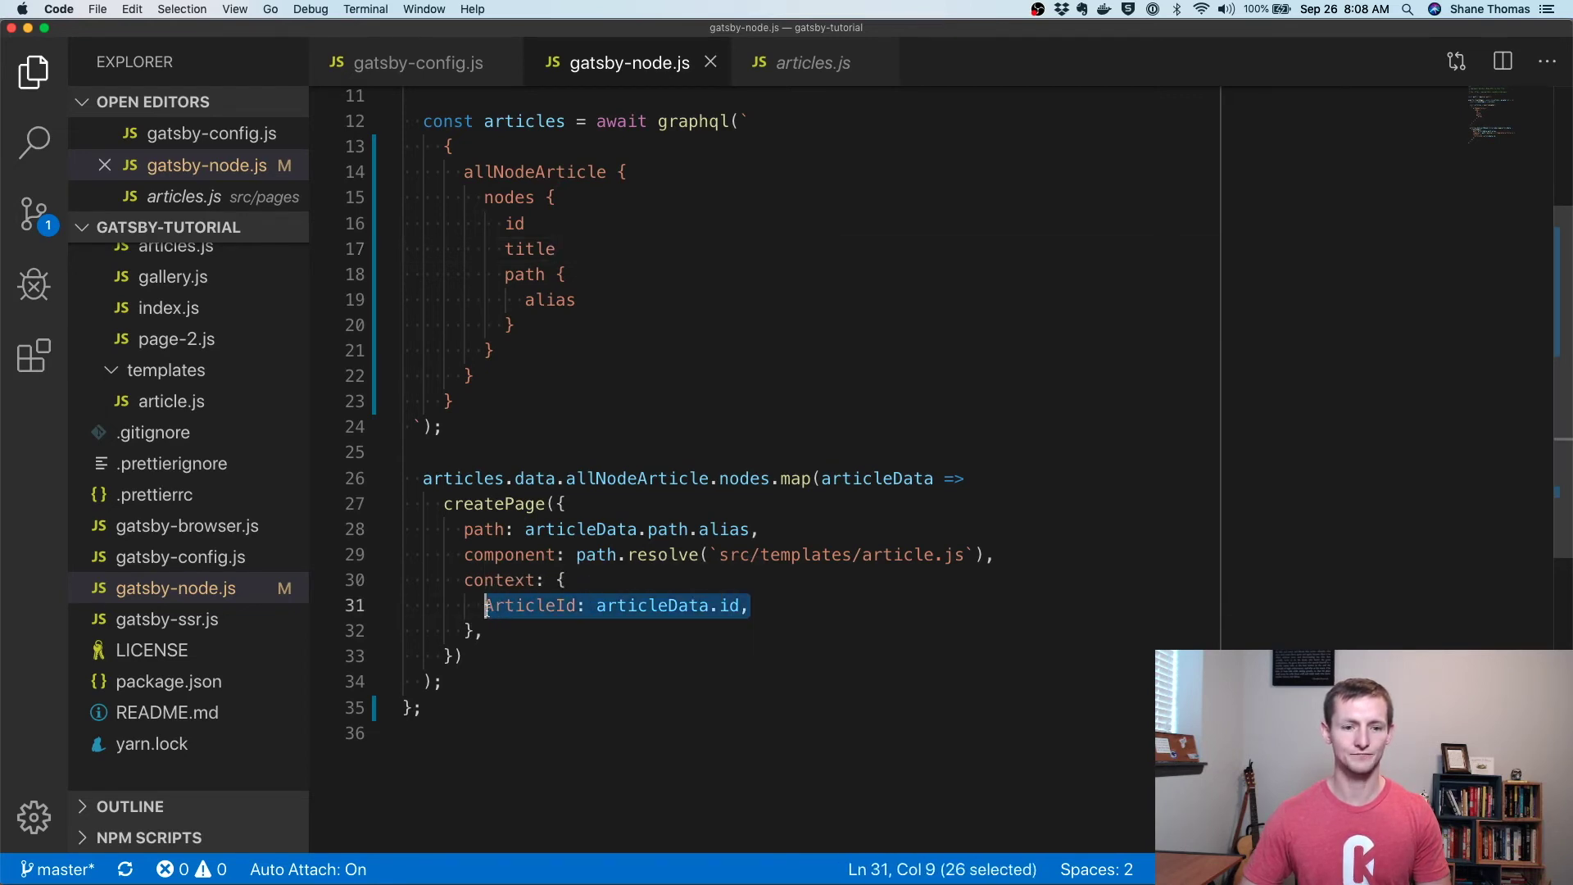
{"action": "left_click", "coordinate": [546, 646]}
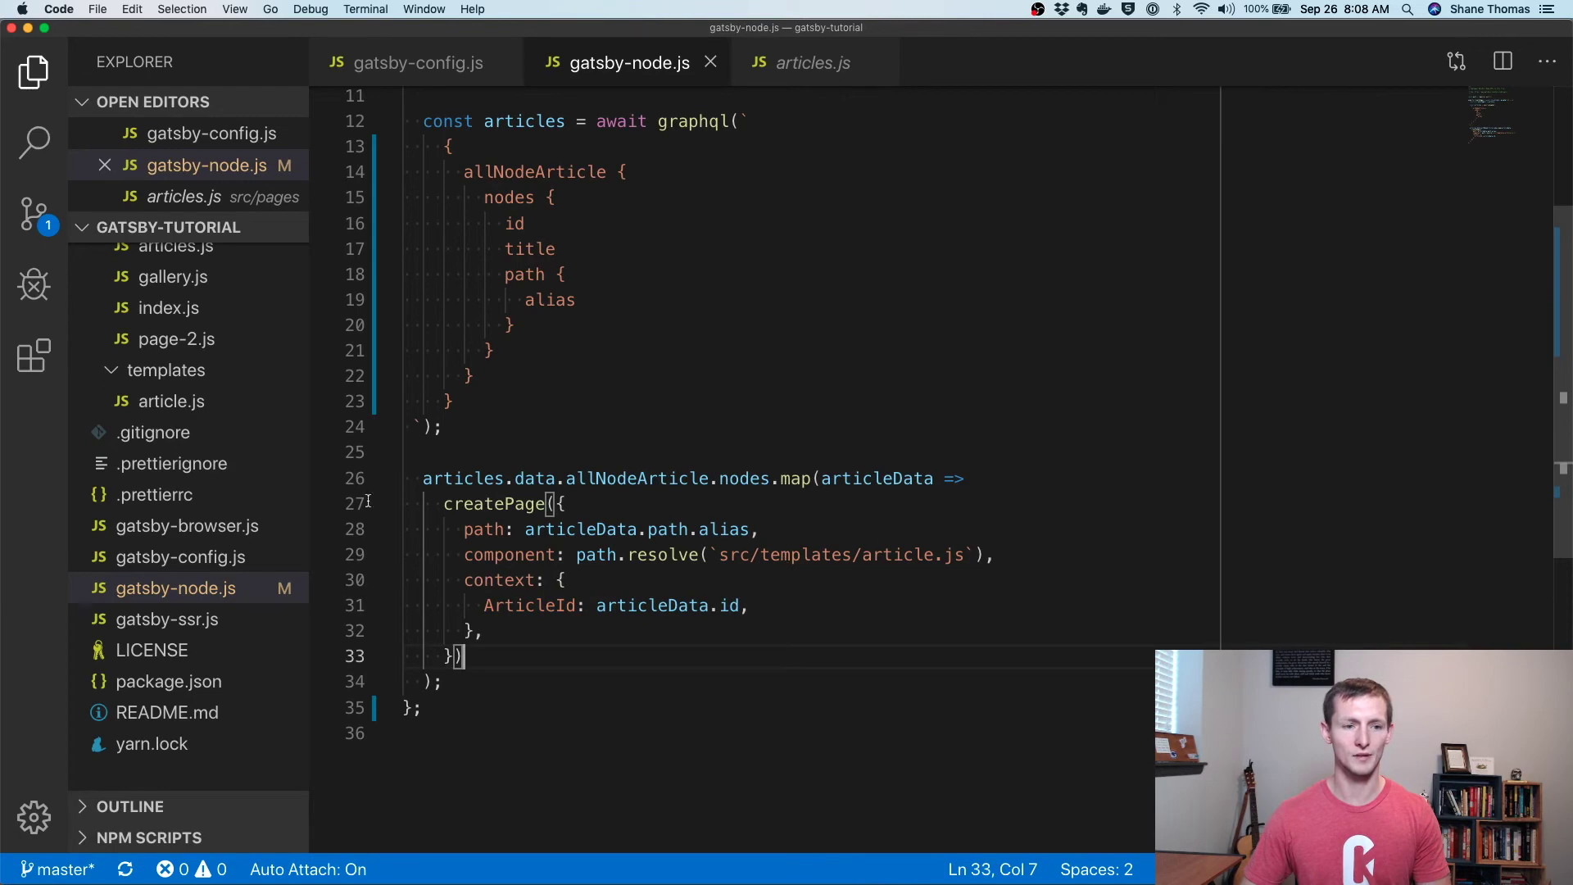
Open the article.js template and examine its ArticleId-filtered GraphQL query, the queried fields and the component markup
{"action": "left_click", "coordinate": [155, 401]}
{"action": "scroll", "coordinate": [740, 444], "scroll_direction": "down", "scroll_amount": 10}
{"action": "left_click", "coordinate": [583, 533]}
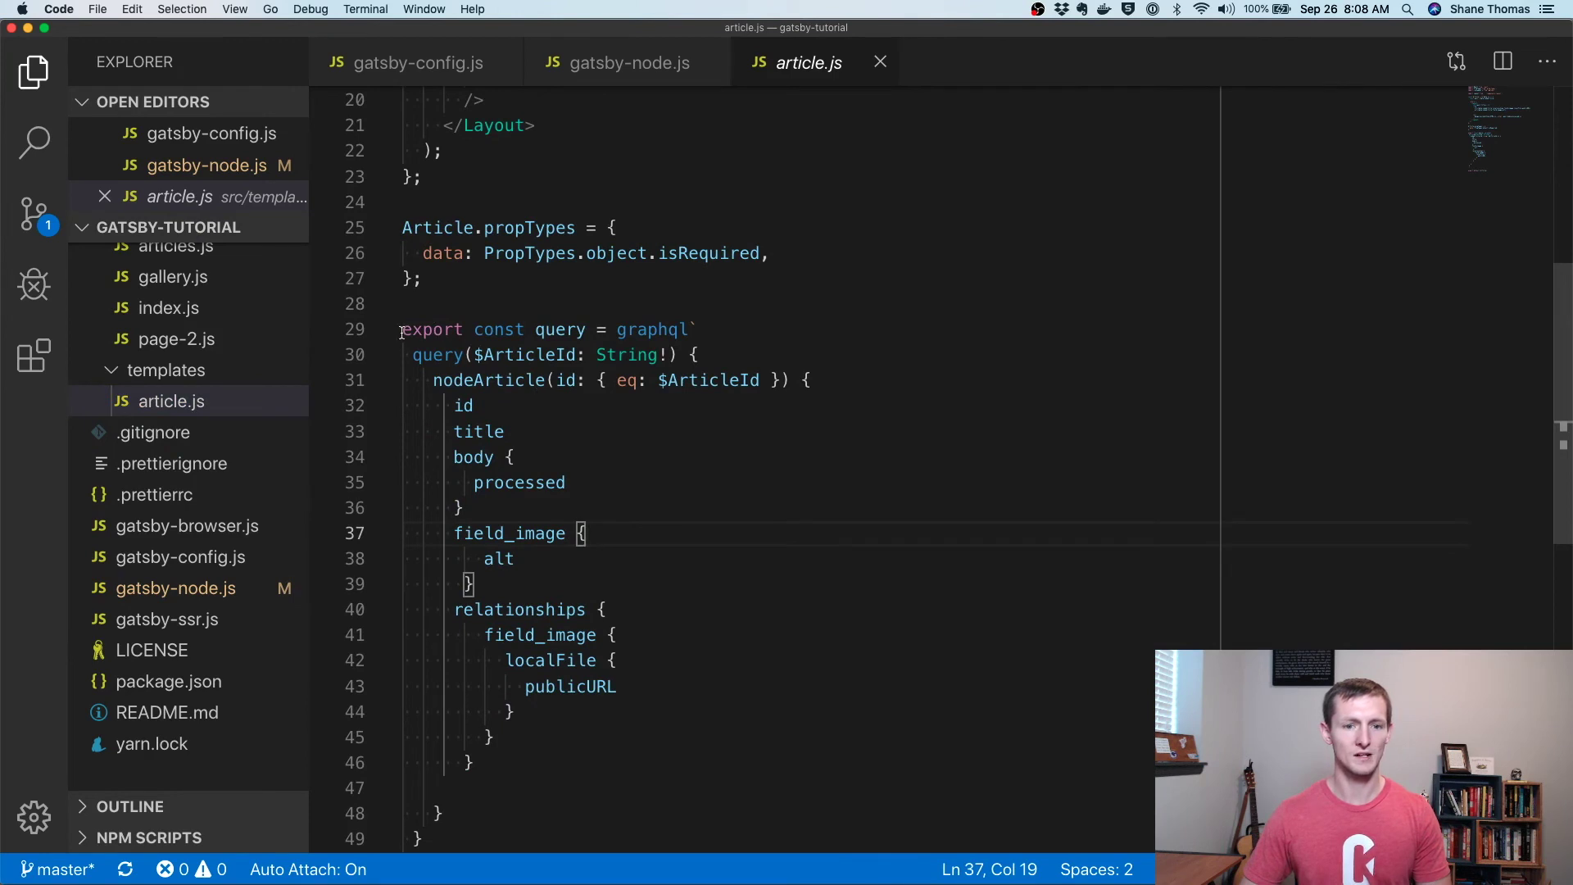
{"action": "left_click_drag", "start_coordinate": [659, 383], "coordinate": [760, 382]}
{"action": "left_click", "coordinate": [737, 438]}
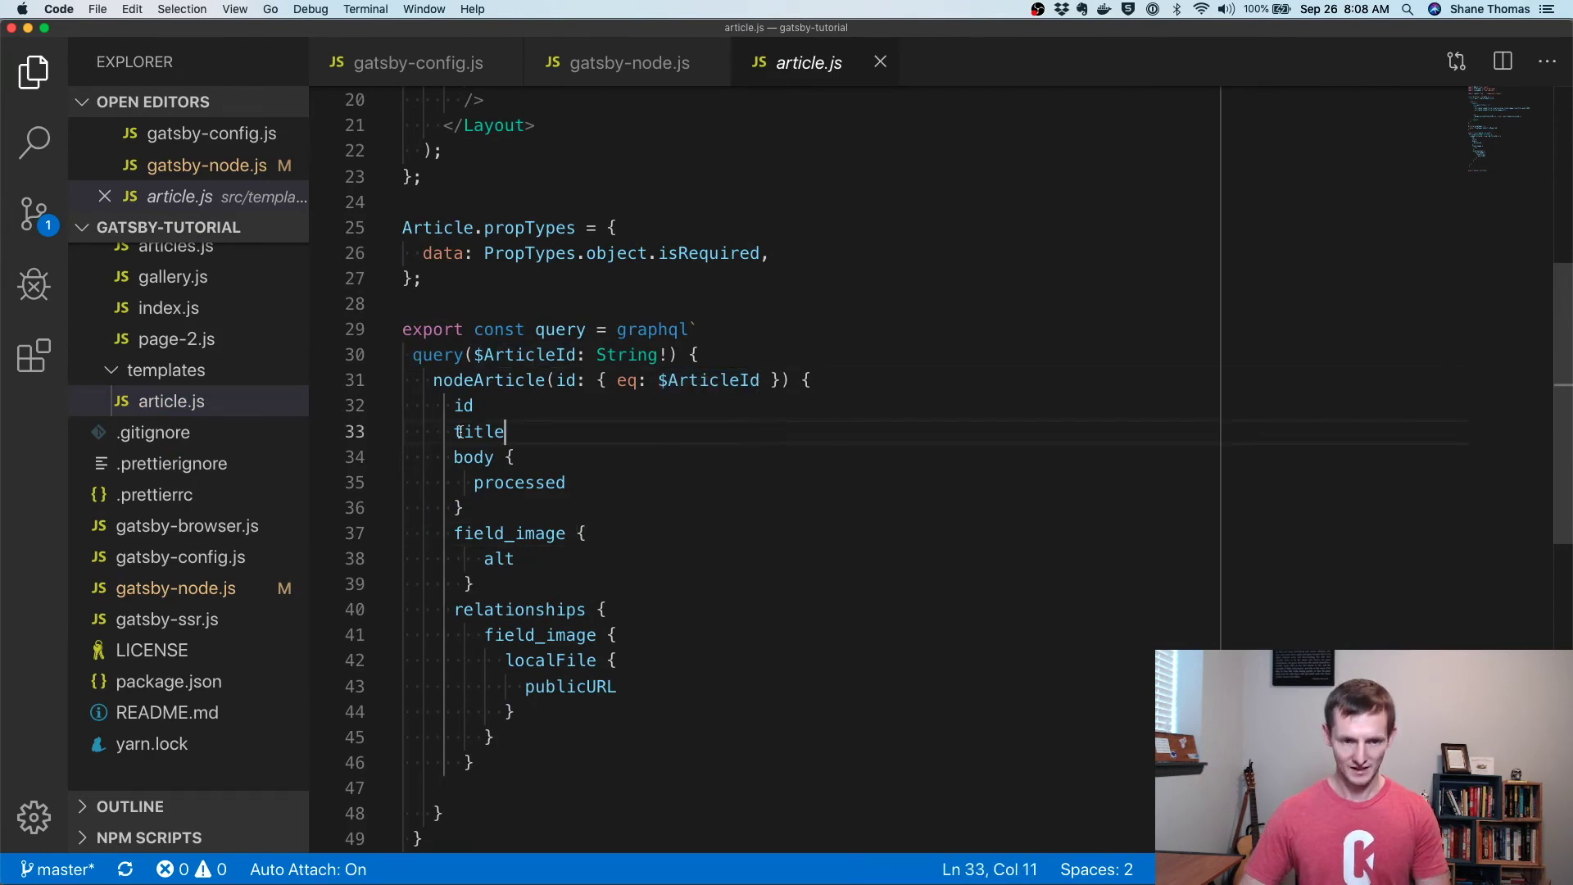
{"action": "left_click_drag", "start_coordinate": [450, 404], "coordinate": [613, 770]}
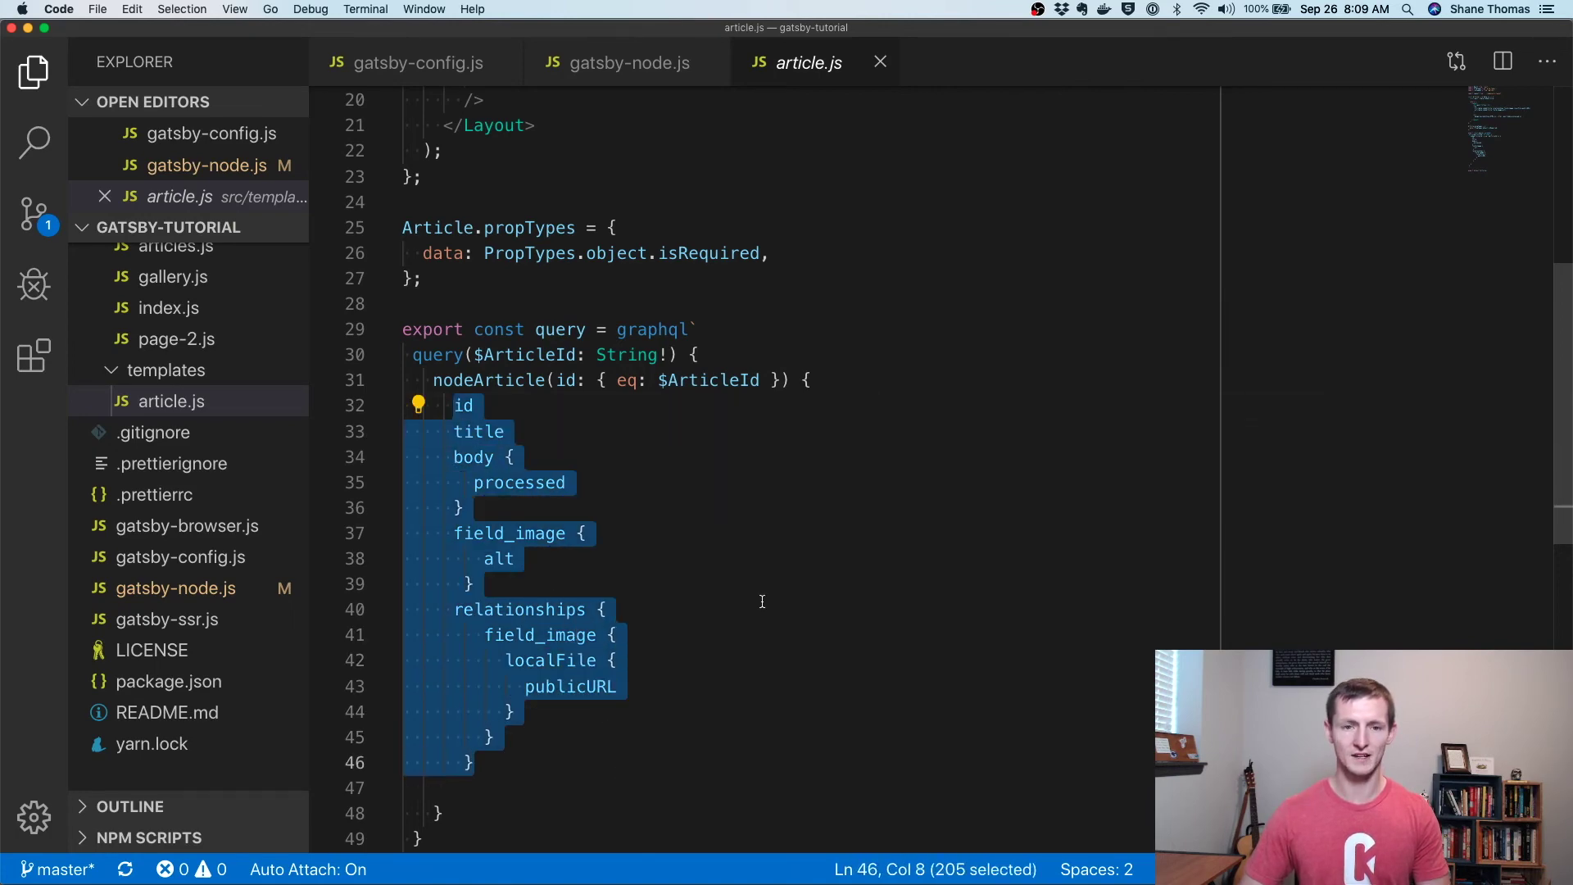
{"action": "scroll", "coordinate": [721, 549], "scroll_direction": "up", "scroll_amount": 6}
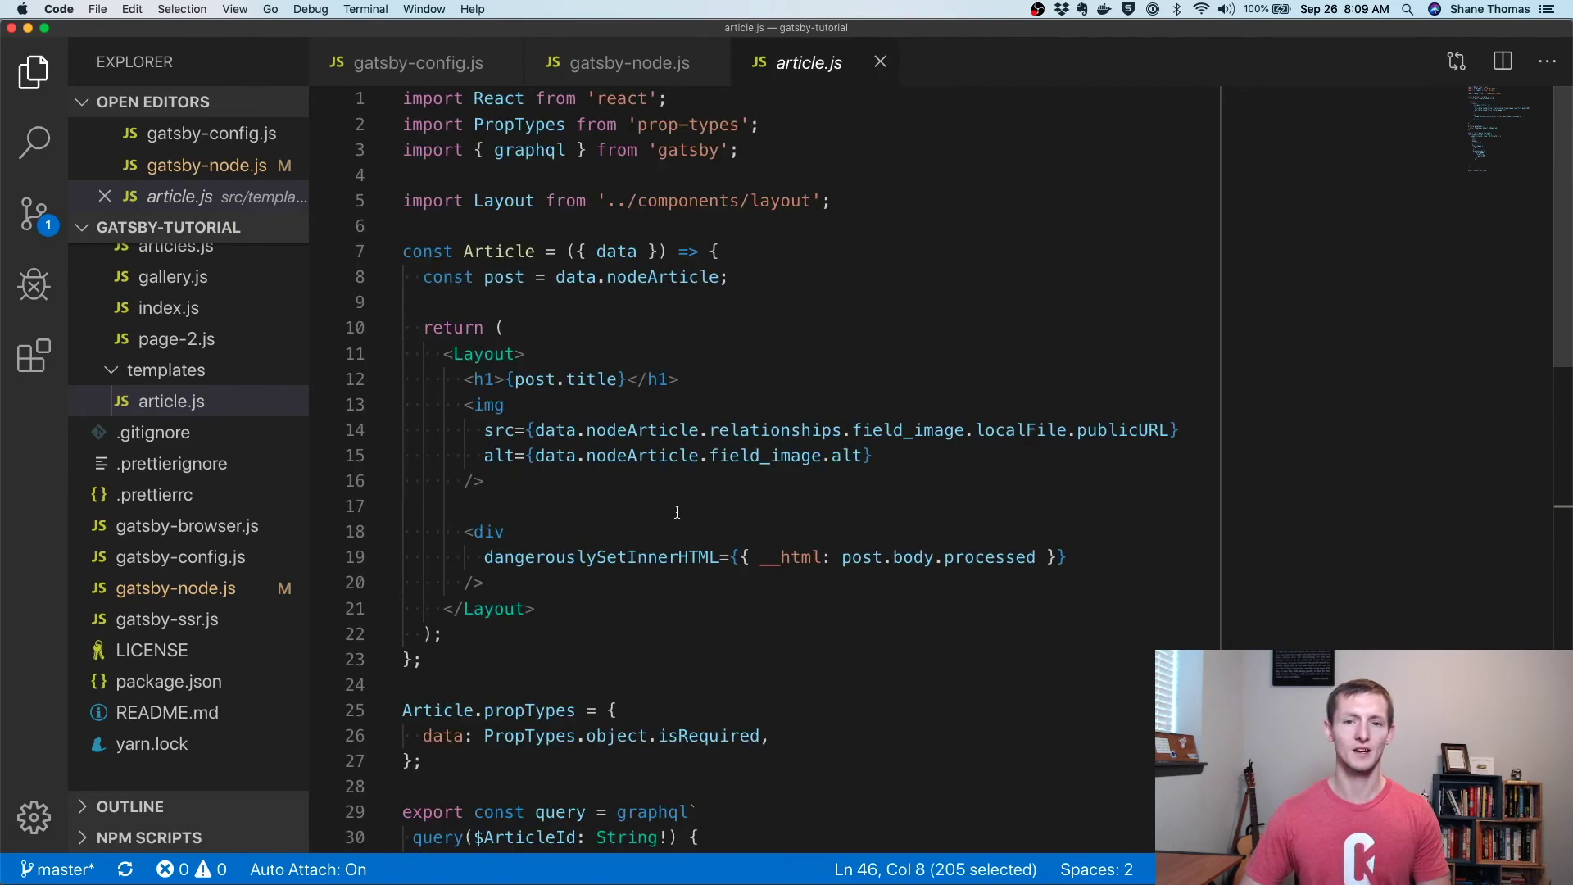